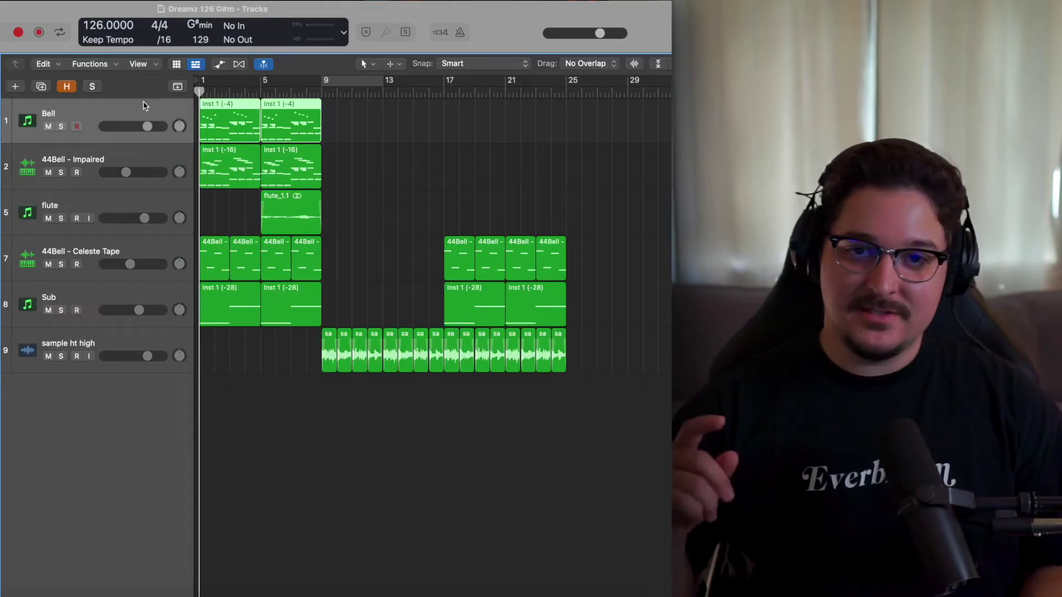
Step through the 44Bell, flute, Celeste Tape, Sub and sample ht high tracks, ending on Bell.
left_click(138, 162)
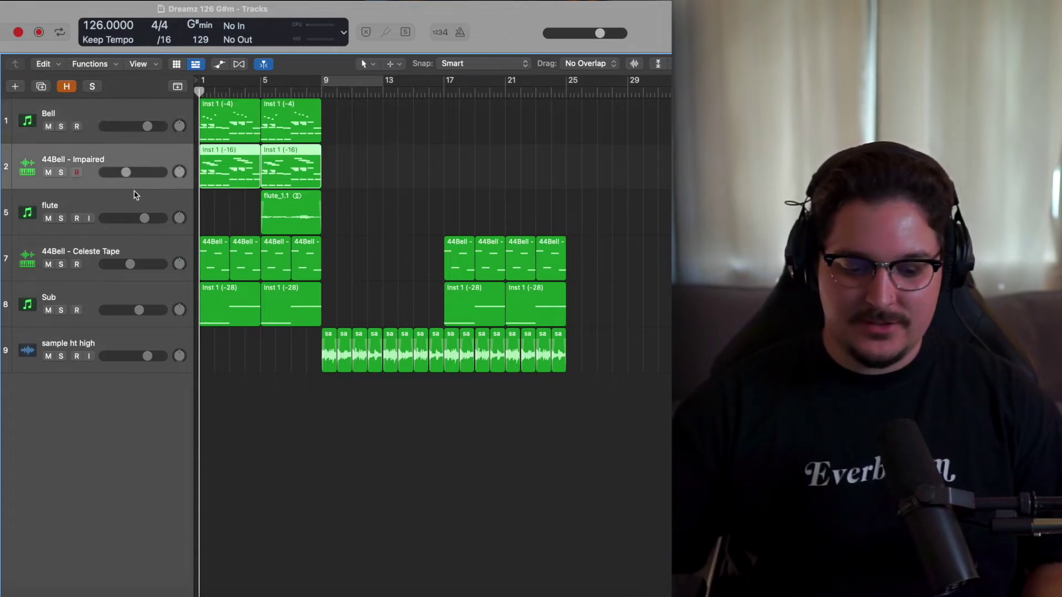
left_click(131, 217)
left_click(124, 242)
left_click(128, 298)
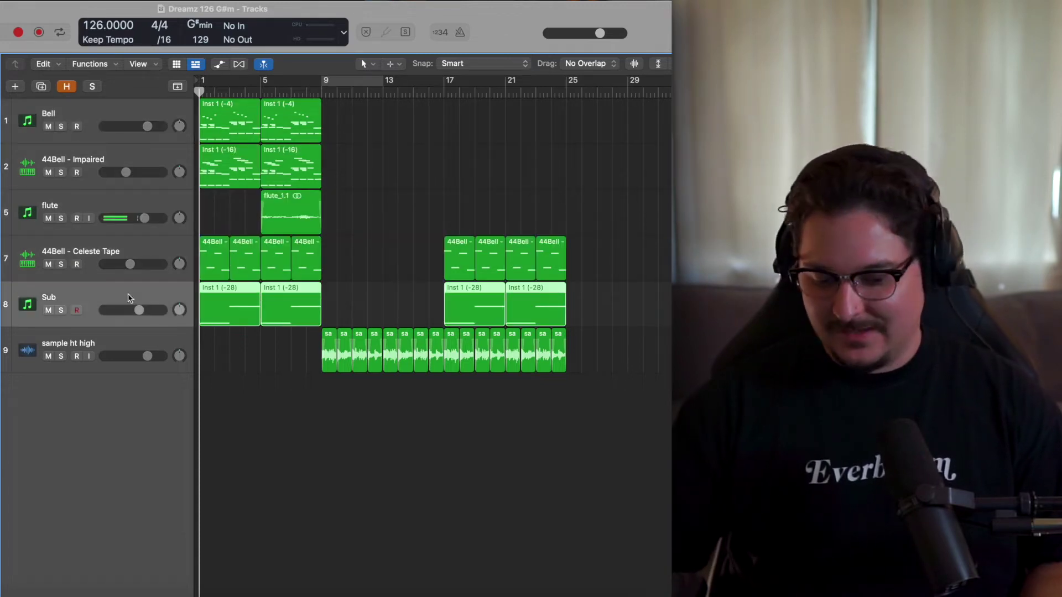
left_click(138, 342)
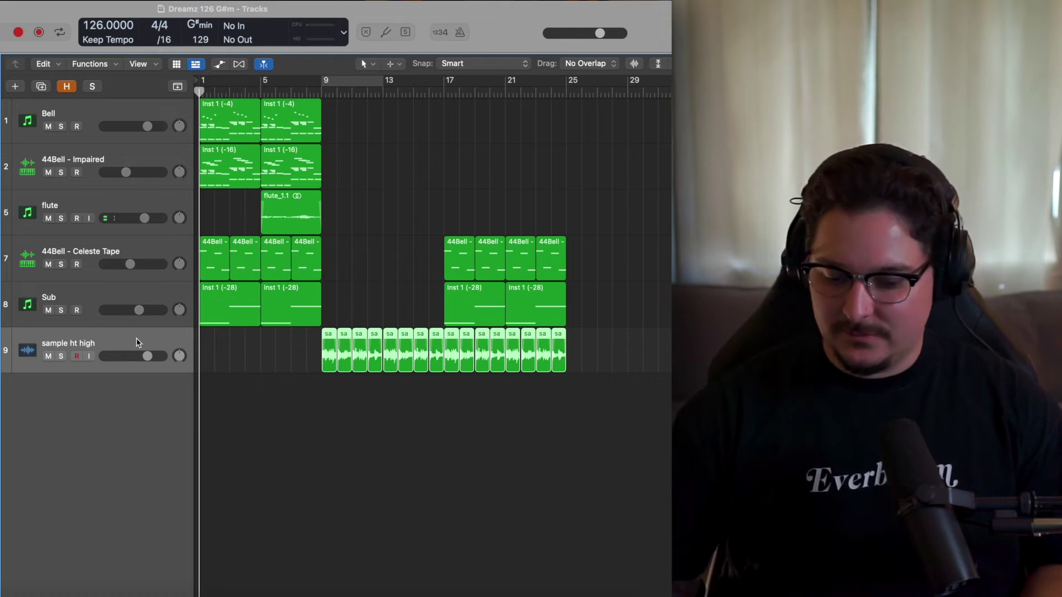
left_click(123, 115)
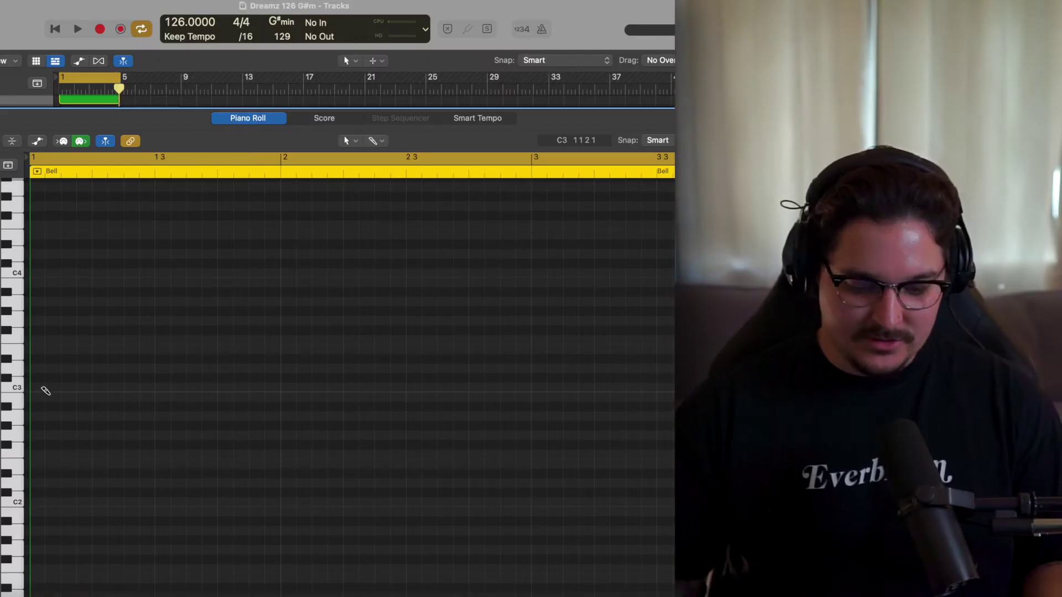
Build a staggered C3–D#4–G4 chord lasting to bar 2, with the top two notes an octave up.
left_click(44, 359)
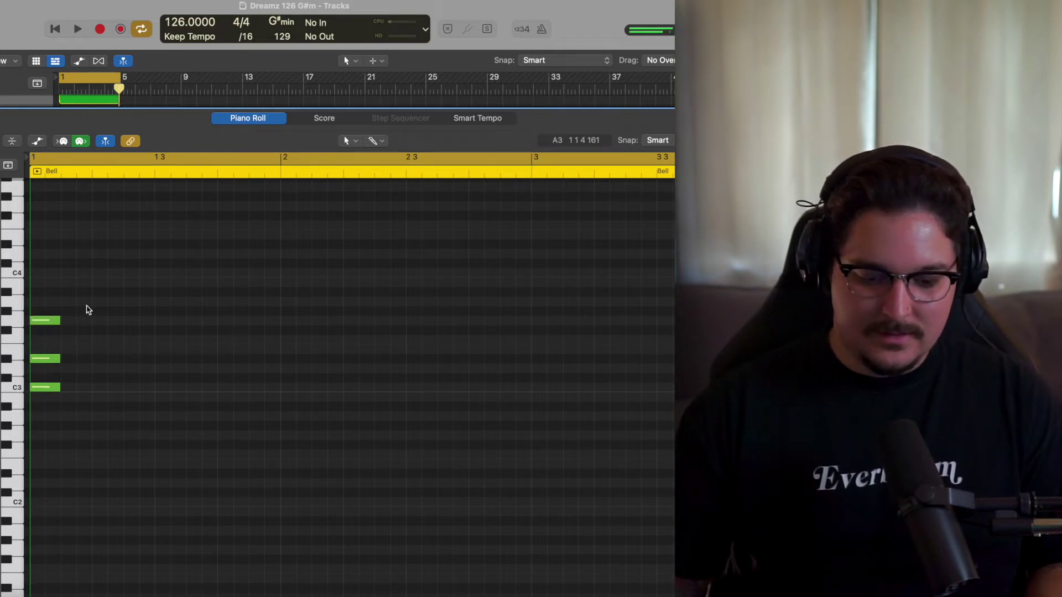
left_click_drag(88, 310, 45, 429)
left_click_drag(58, 393, 279, 387)
left_click_drag(111, 283, 122, 366)
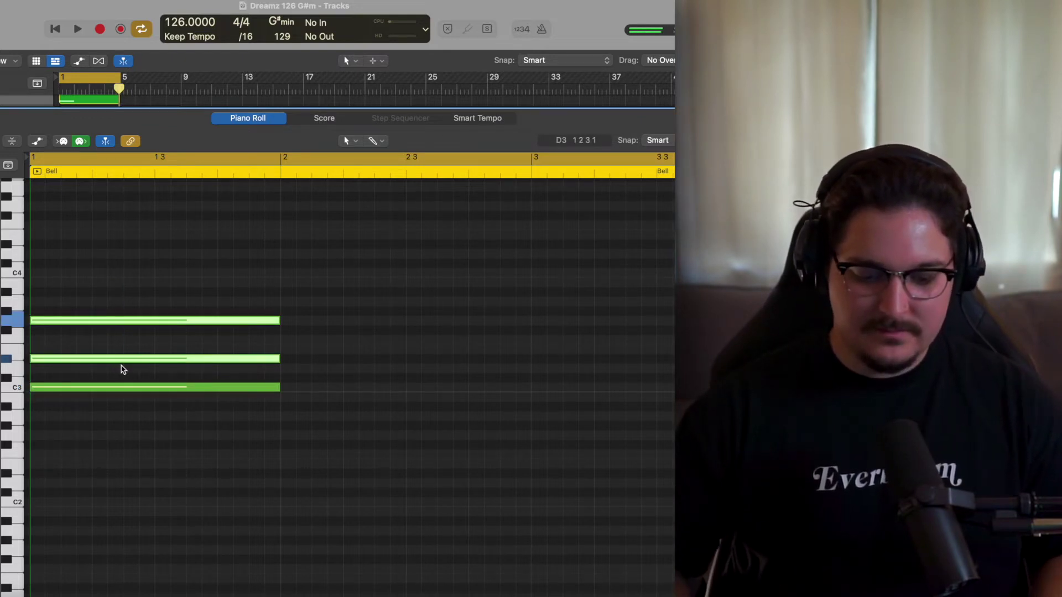
key("alt+shift+Up")
scroll(123, 369, "up", 3)
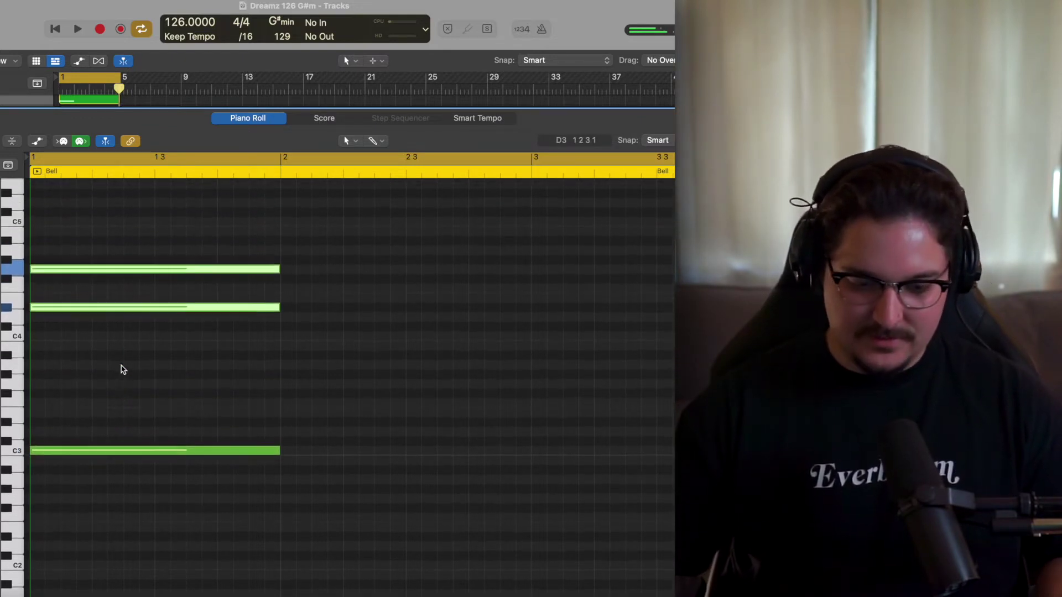
left_click(135, 350)
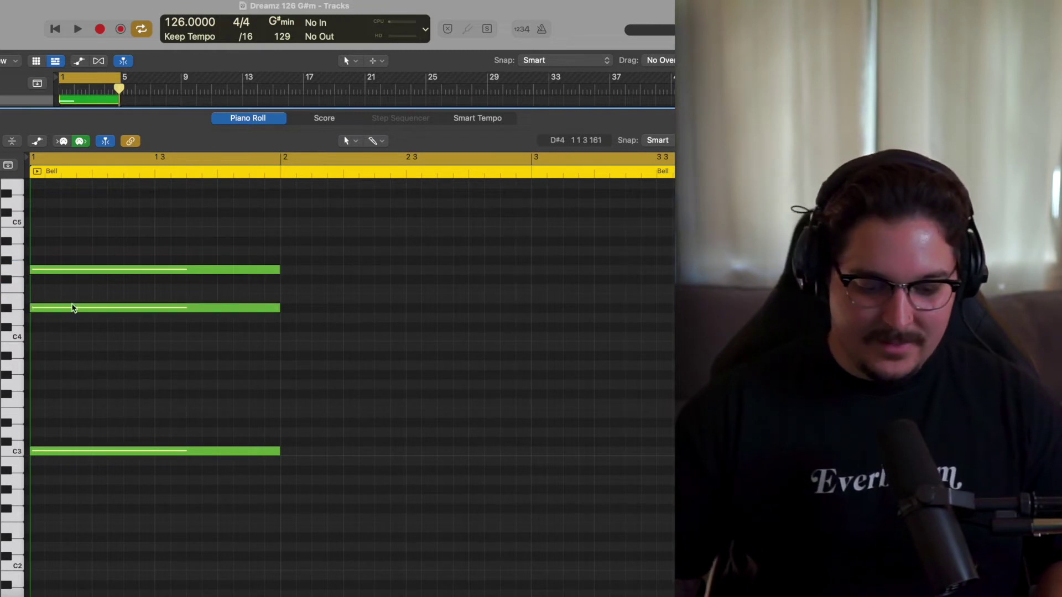
left_click_drag(59, 309, 91, 308)
left_click_drag(45, 269, 109, 271)
key("space")
key("space")
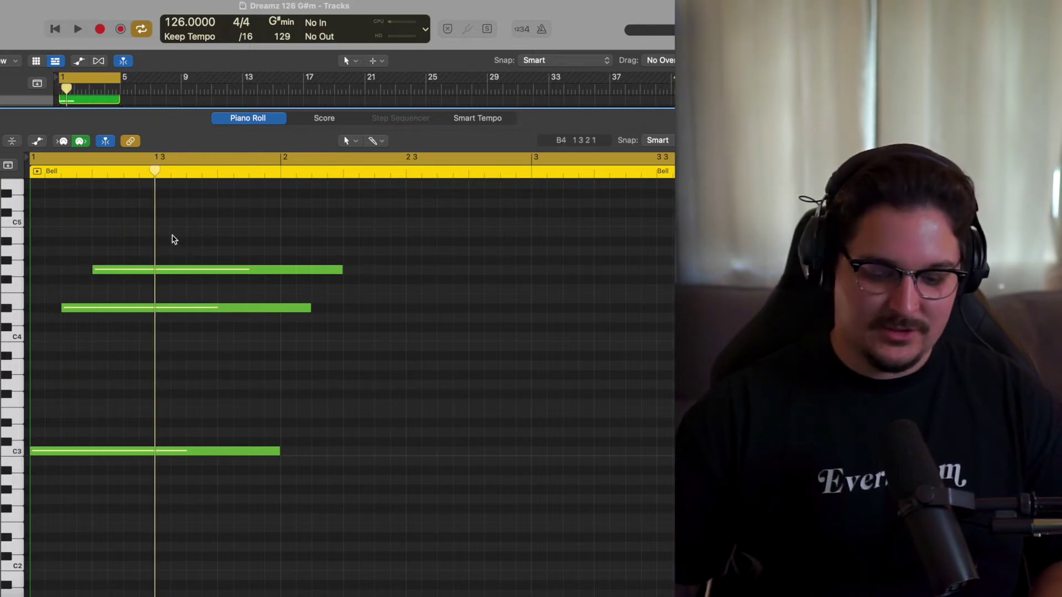
Trim the chord tails at the playhead and repeat the shortened chord with Cmd+R.
left_click_drag(172, 239, 175, 543)
key("super+t")
key("Delete")
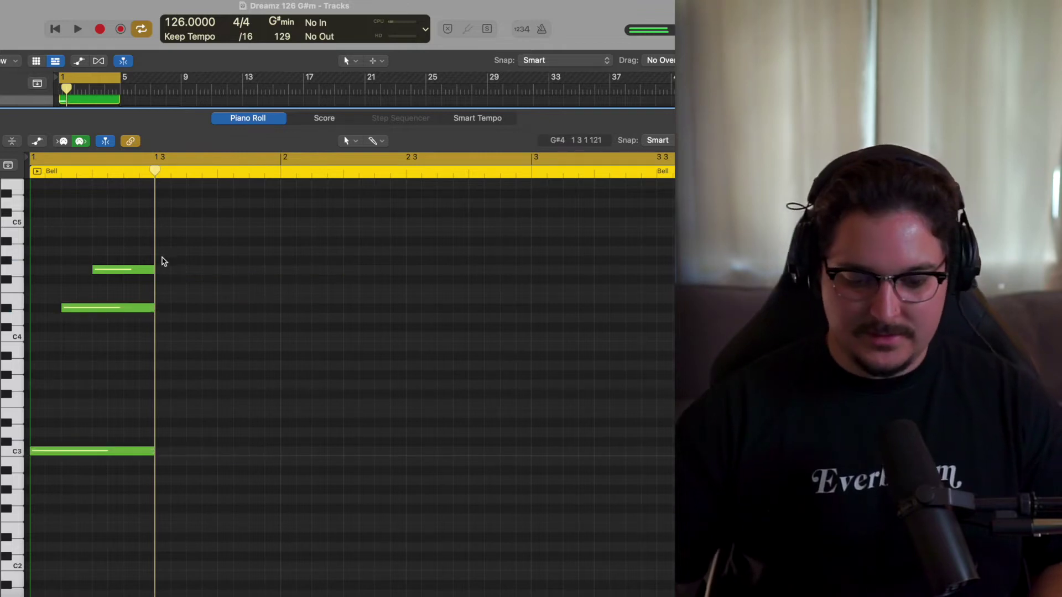
left_click_drag(178, 242, 88, 477)
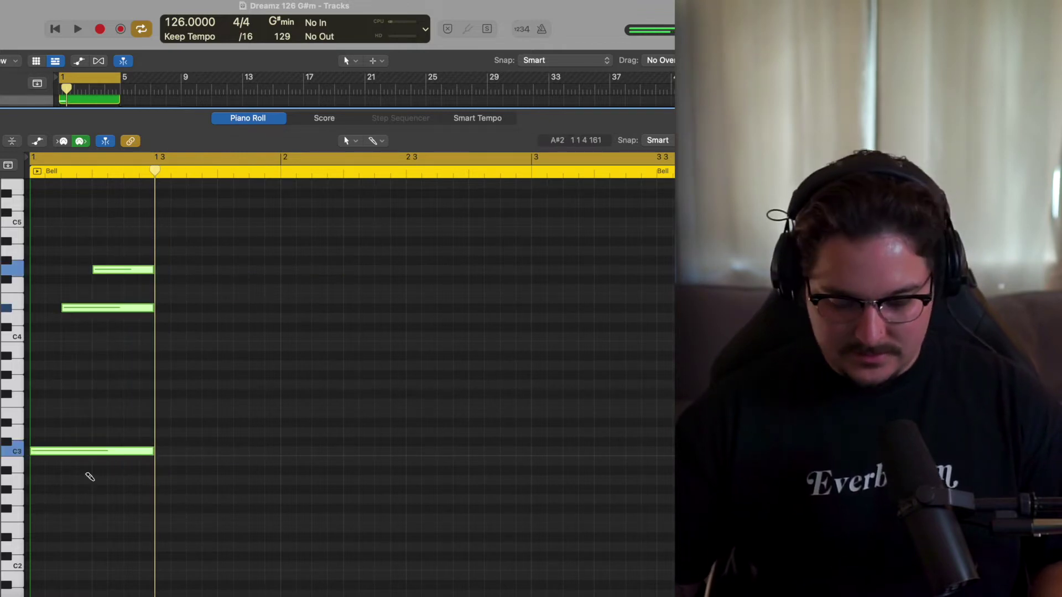
key("super+r")
key("super+r")
key("super+r")
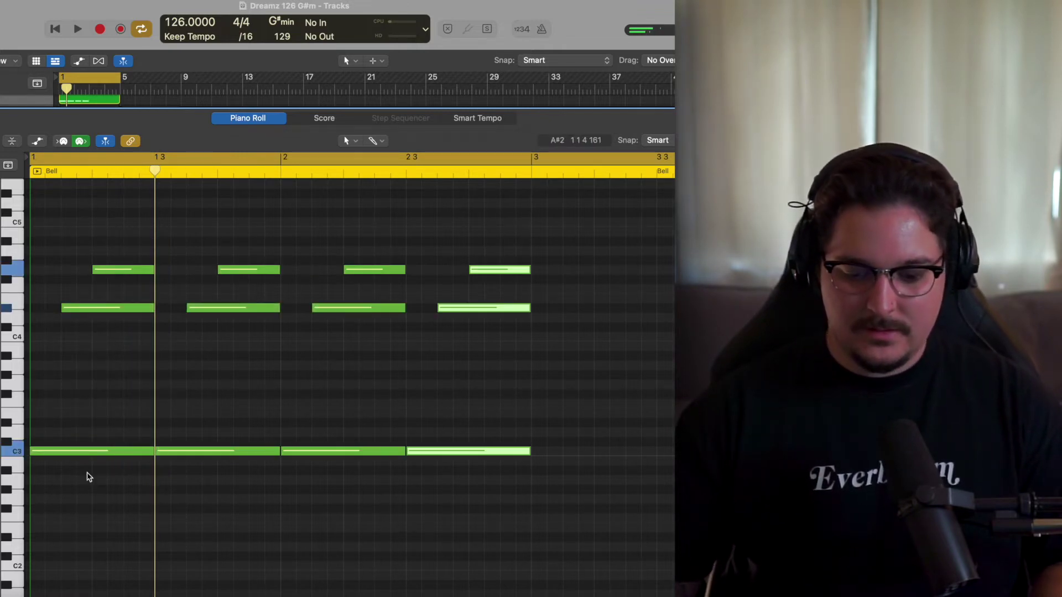
left_click_drag(583, 232, 78, 516)
key("super+Left")
key("super+r")
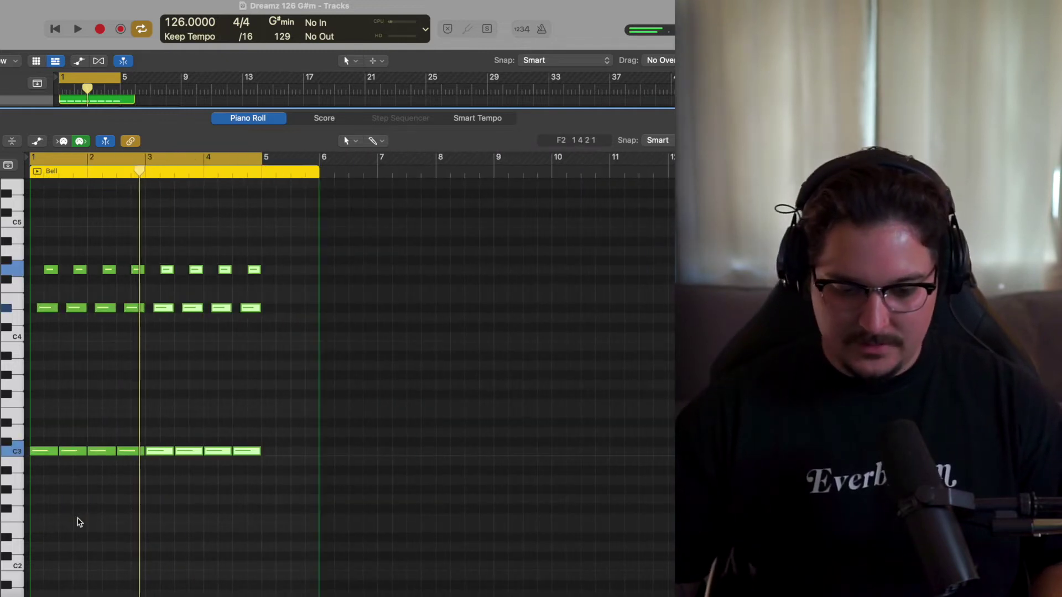
Raise the bars 3–4 chords about five semitones and audition the change from bar 3.
key("alt+Up")
key("alt+Up")
key("alt+Up")
key("alt+Up")
key("alt+Up")
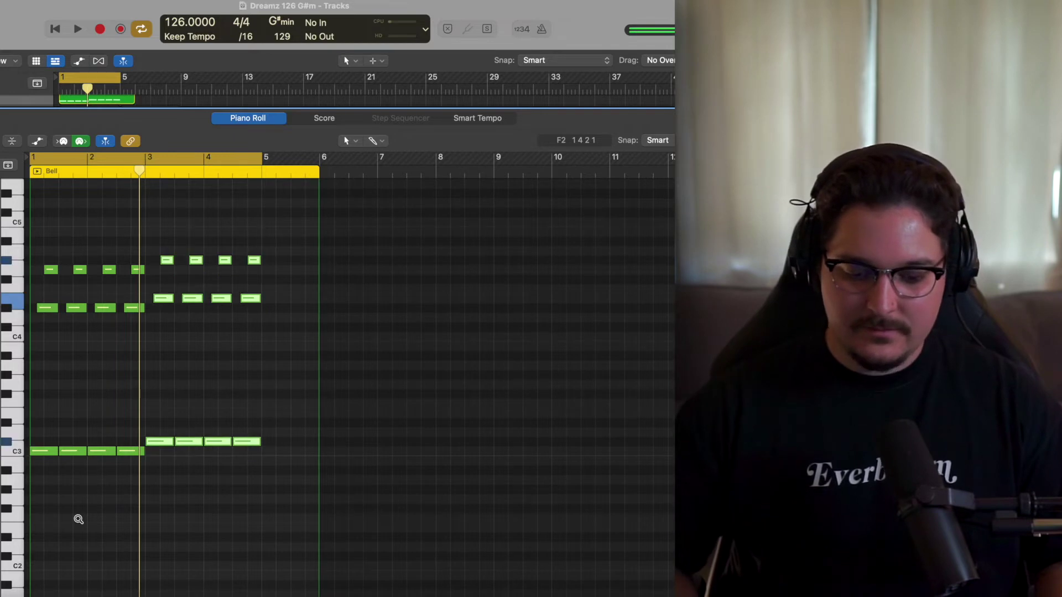
key("space")
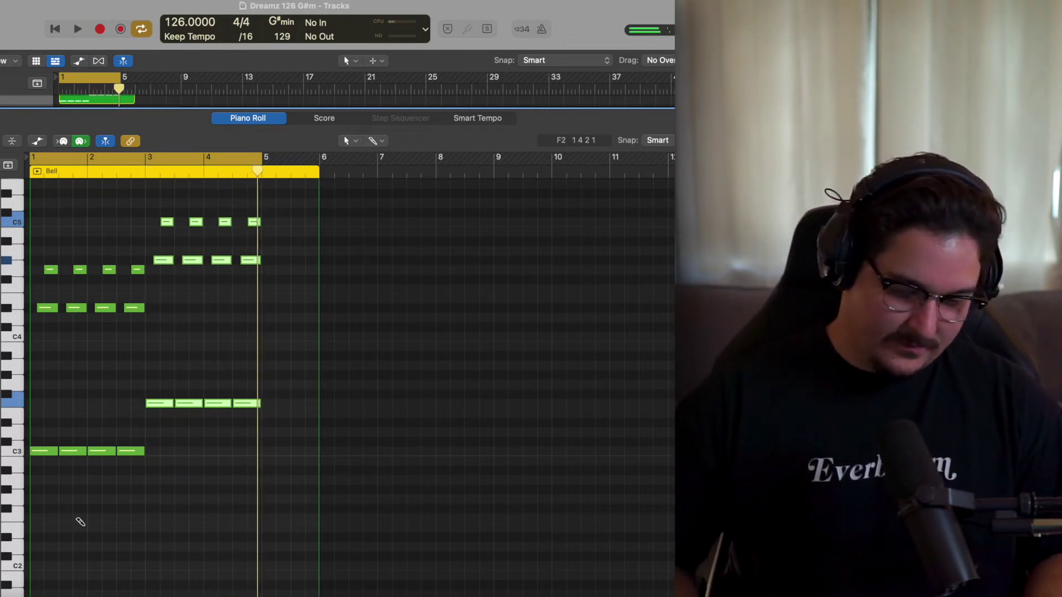
key("alt+Down")
key("alt+Down")
key("alt+Down")
key("alt+Down")
key("alt+Down")
key("alt+Down")
key("alt+Down")
key("alt+Down")
key("alt+Down")
key("alt+Down")
key("shift+space")
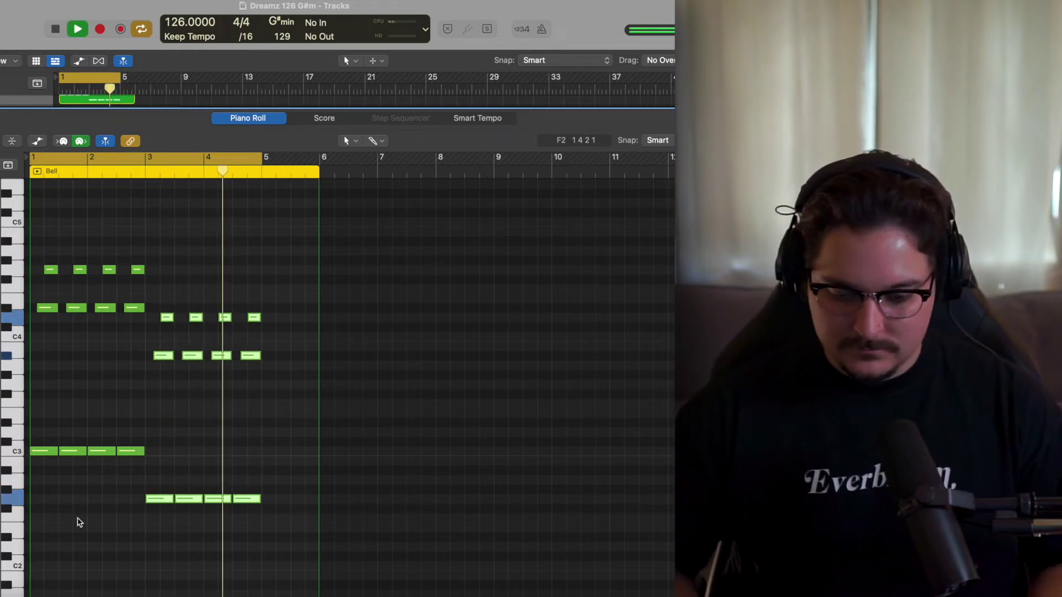
key("space")
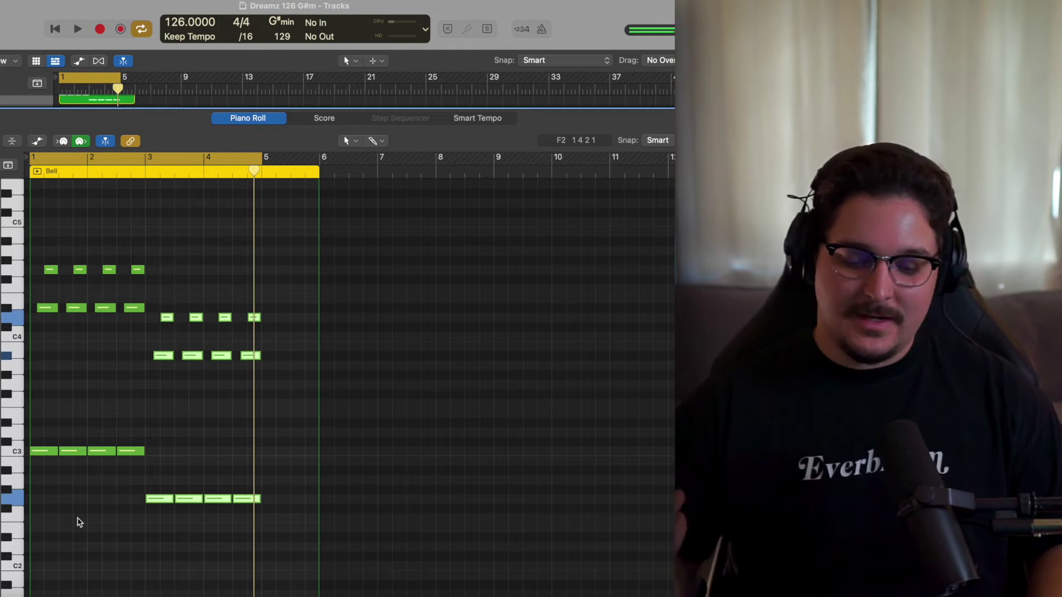
key("super+z")
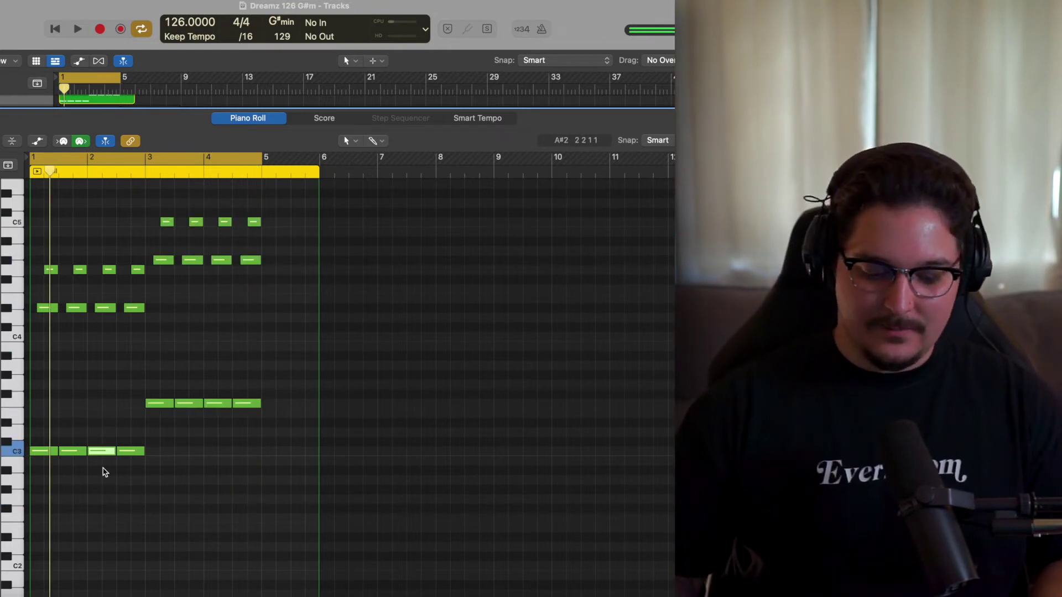
Transpose every note in the Bell region down one octave and play it back.
key("super+a")
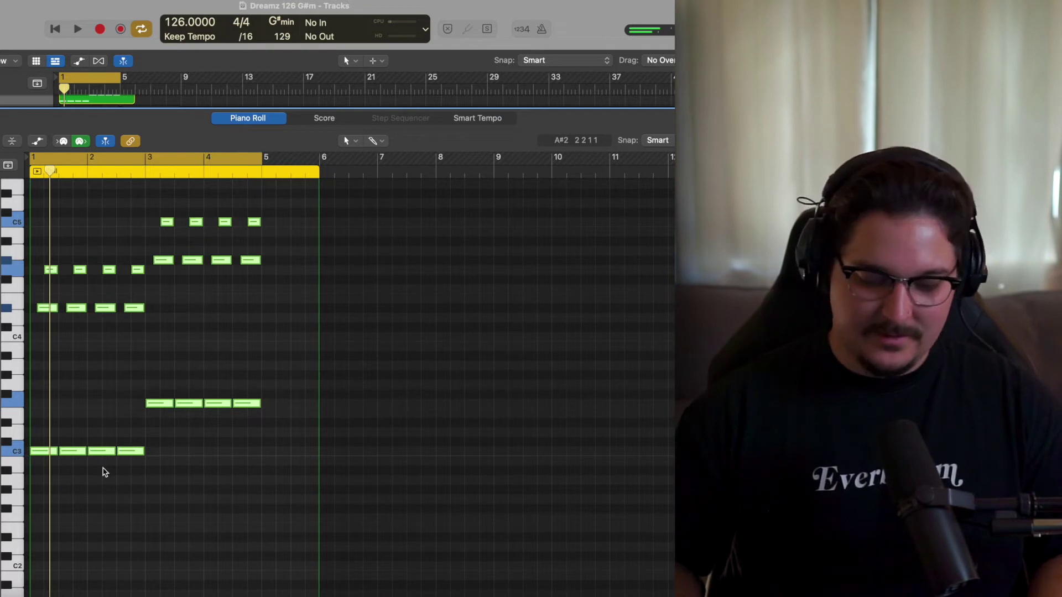
key("alt+shift+Down")
key("space")
key("super+Right")
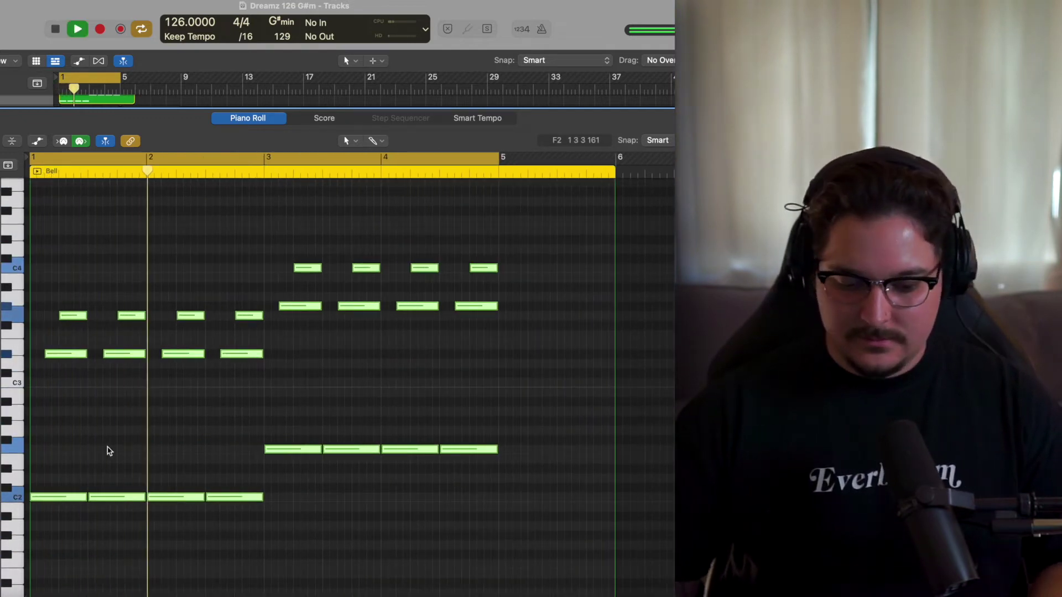
scroll(107, 448, "up", 2)
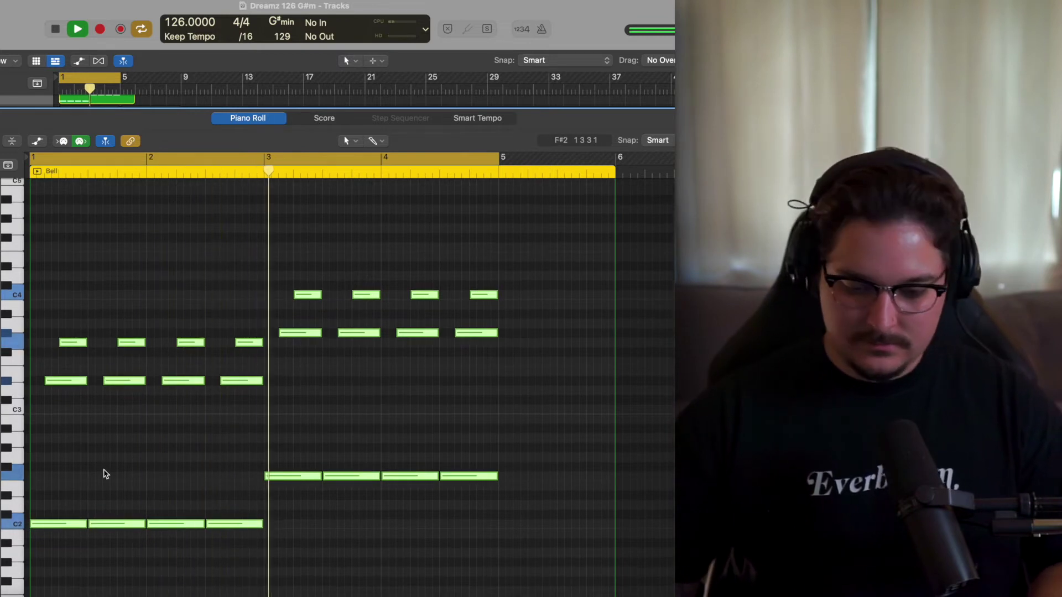
left_click(94, 480)
Draw a descending four-note run from G4 down to D4 above the bar 1 chords.
key("space")
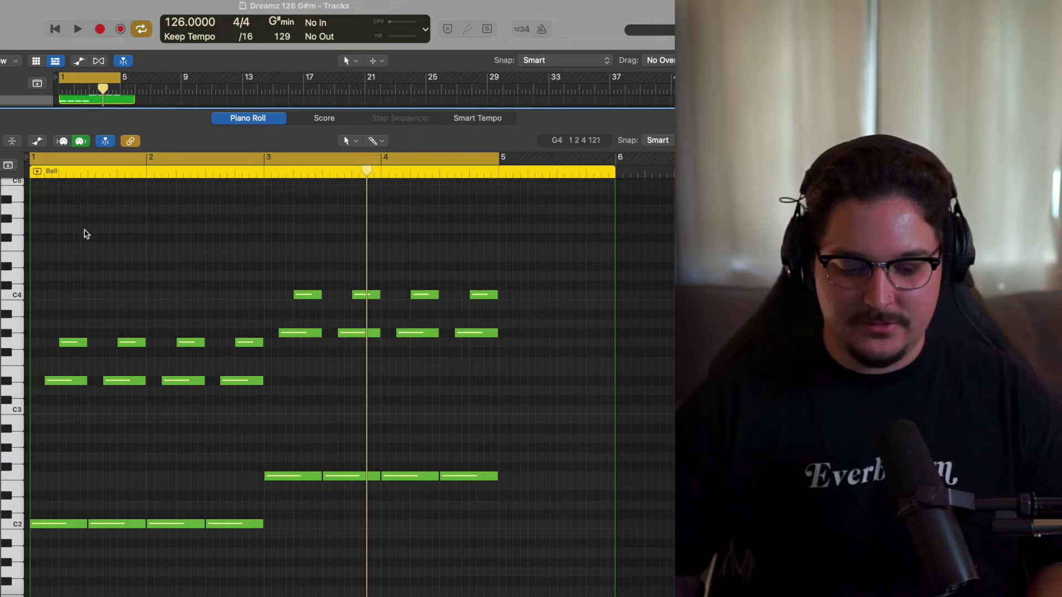
scroll(85, 234, "up", 2)
scroll(76, 256, "up", 6)
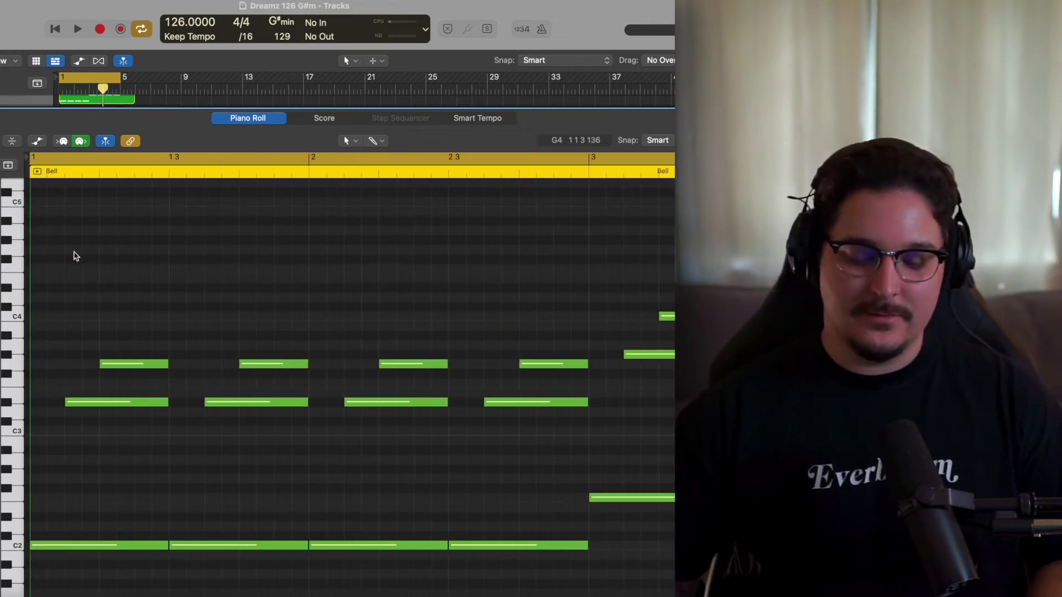
key("space")
left_click(112, 249, "super")
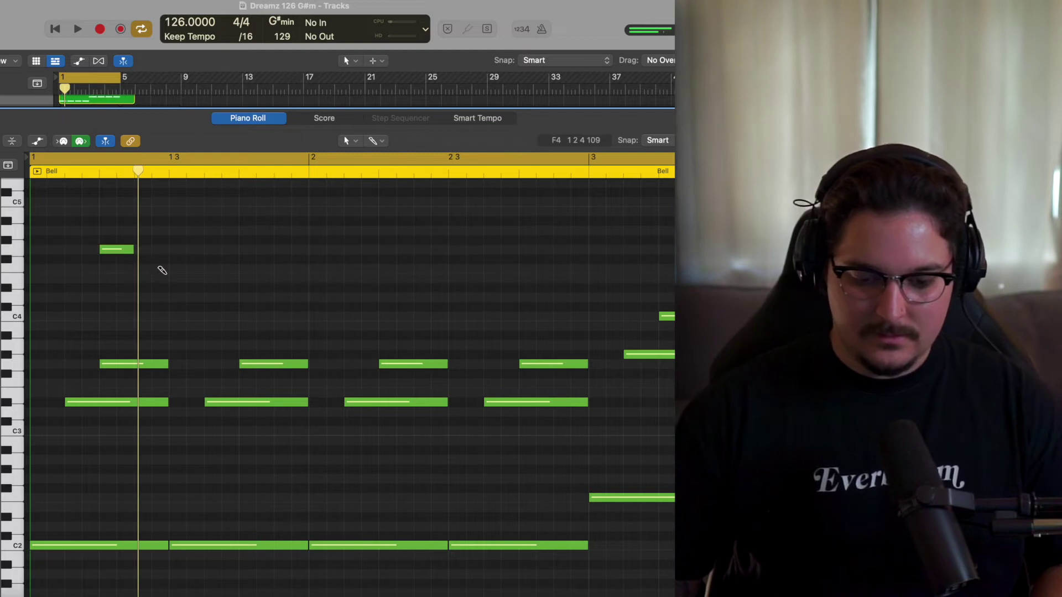
left_click(184, 268, "super")
left_click(254, 287, "super")
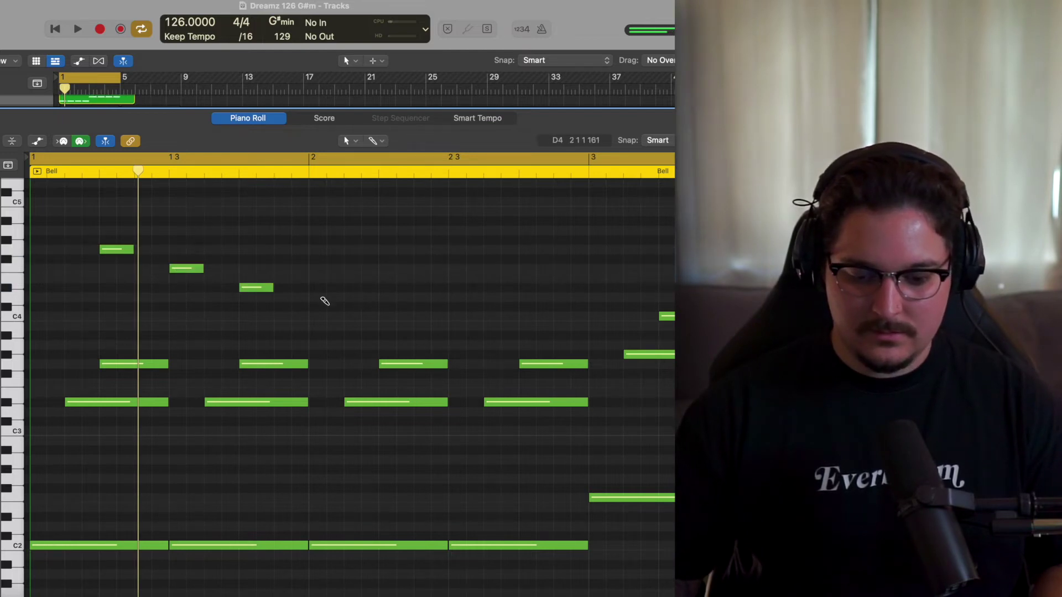
left_click(326, 298, "super")
key("space")
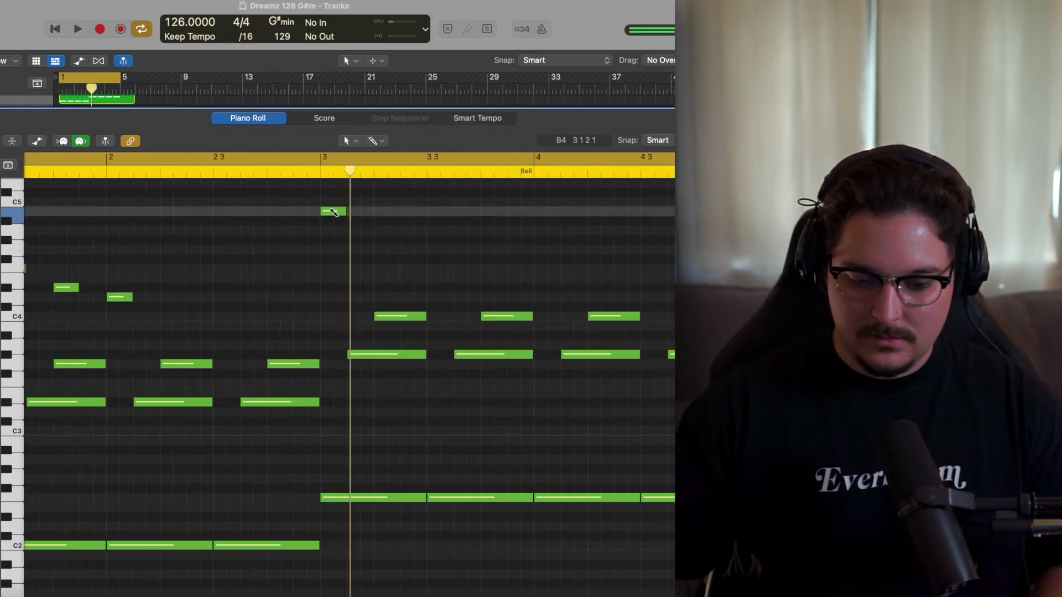
Draw a second descending run in bar 3 from C5 through G#4 to F#4, then play it.
left_click_drag(333, 212, 332, 201)
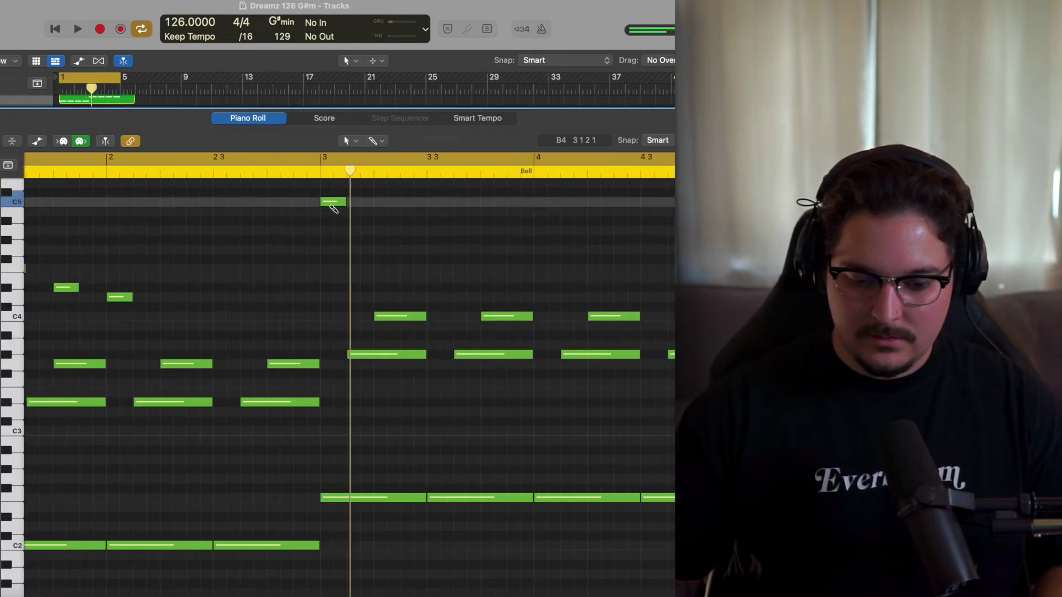
left_click(380, 221, "super")
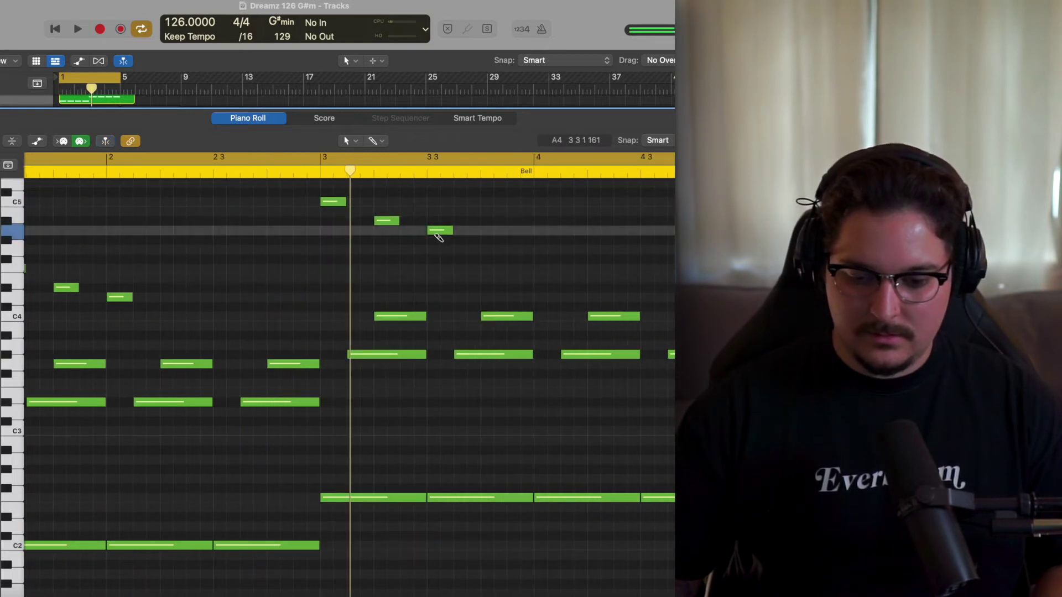
left_click(436, 240, "super")
left_click(490, 260, "super")
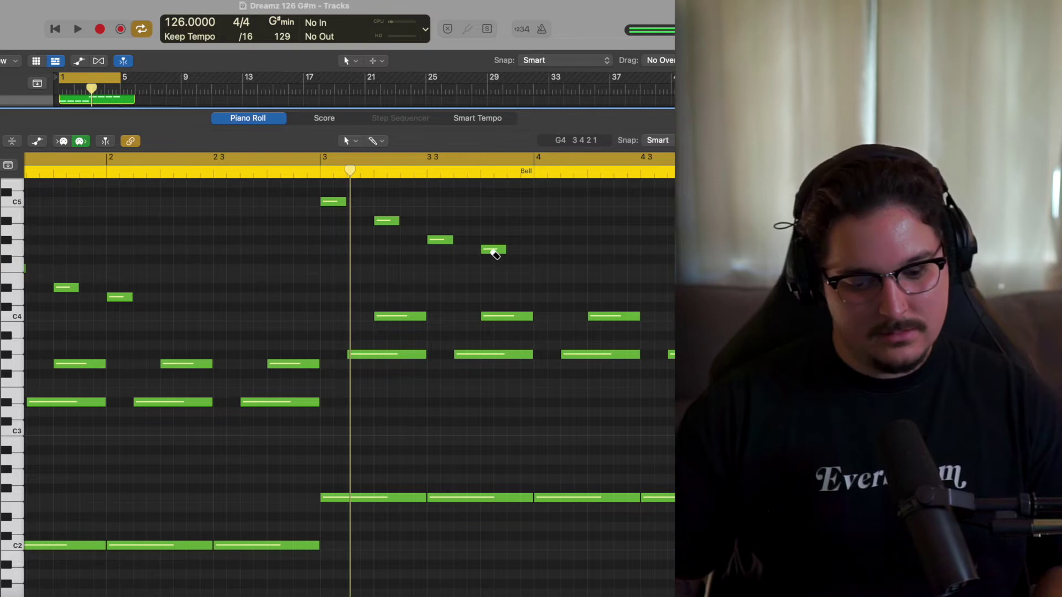
key("super+Left")
left_click_drag(230, 202, 254, 202)
key("super+Right")
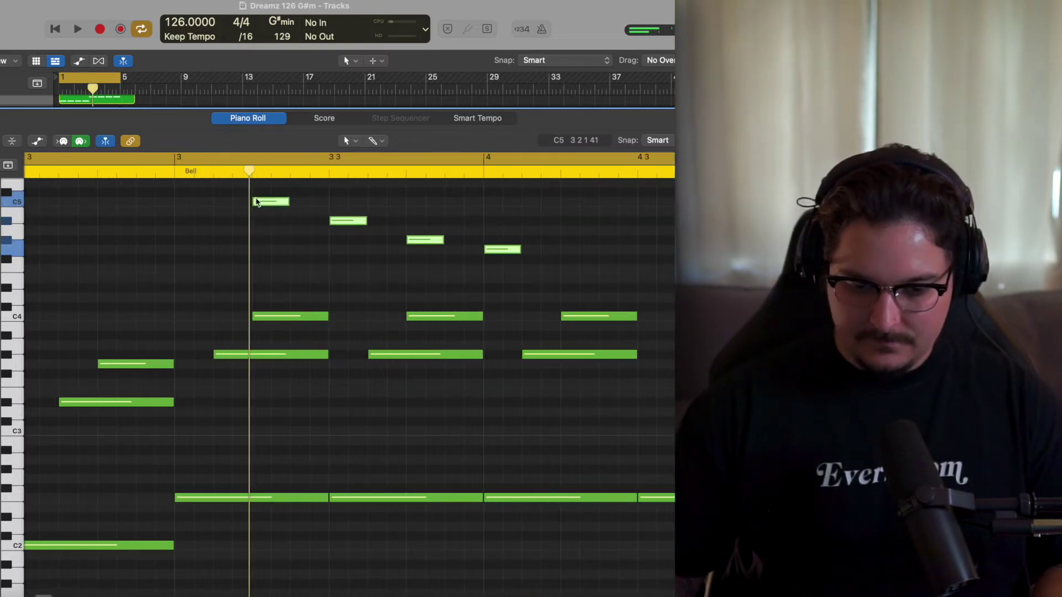
key("Return")
key("space")
key("super+Left")
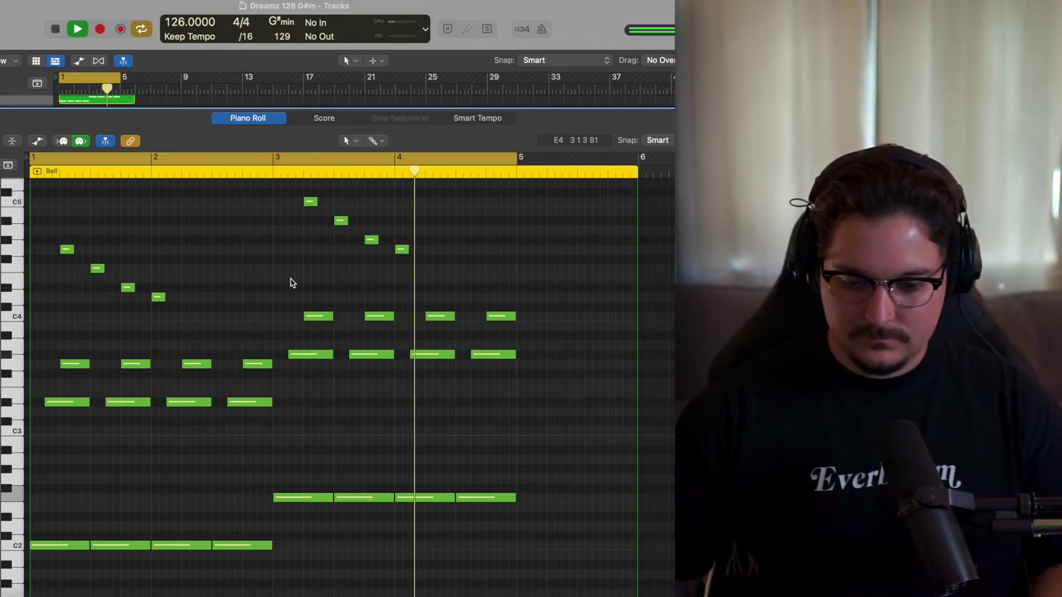
key("space")
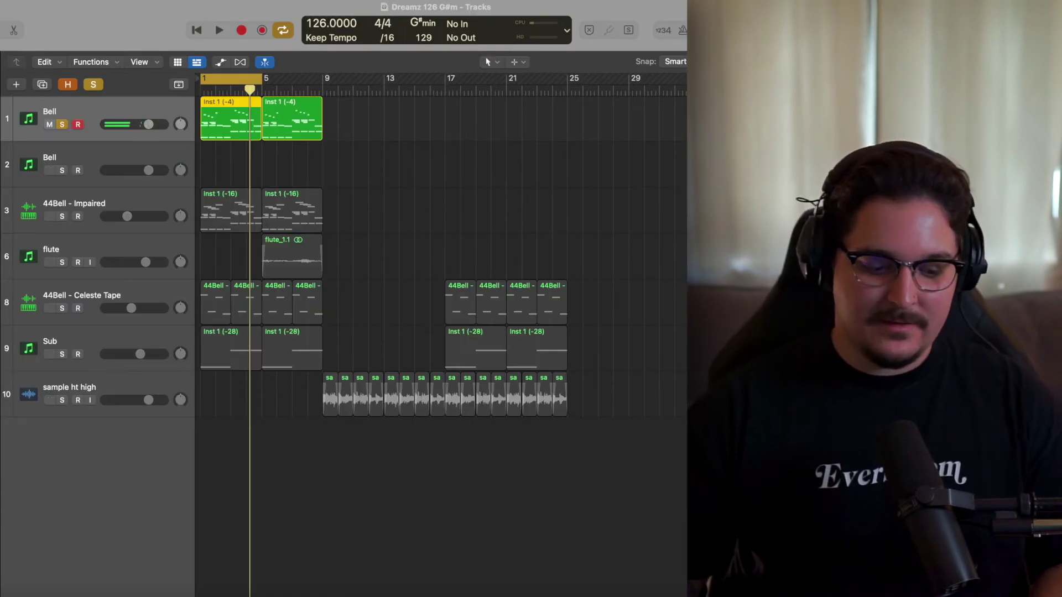
key("v")
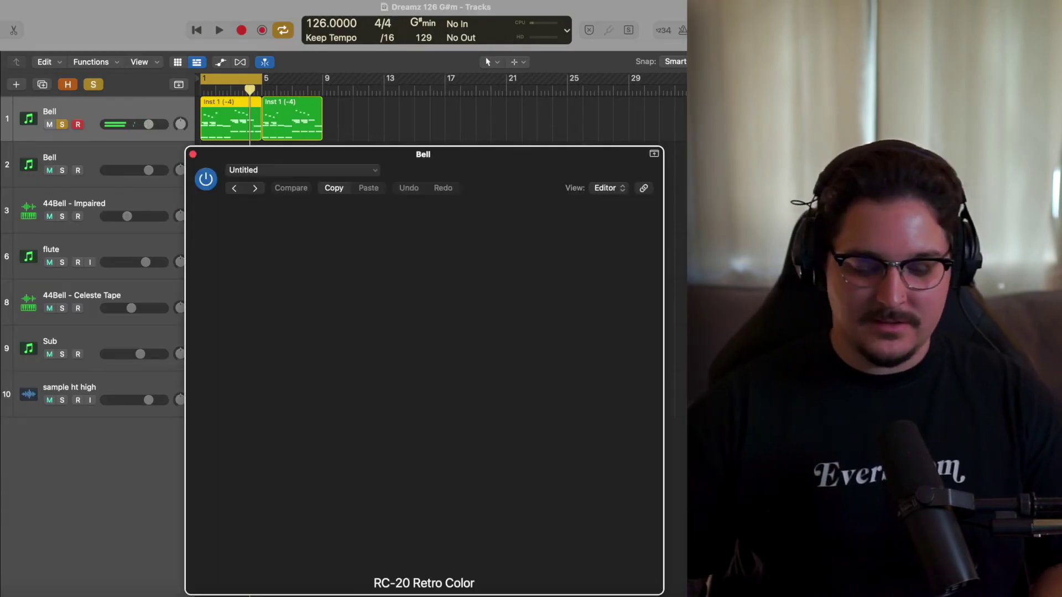
left_click_drag(432, 157, 432, 78)
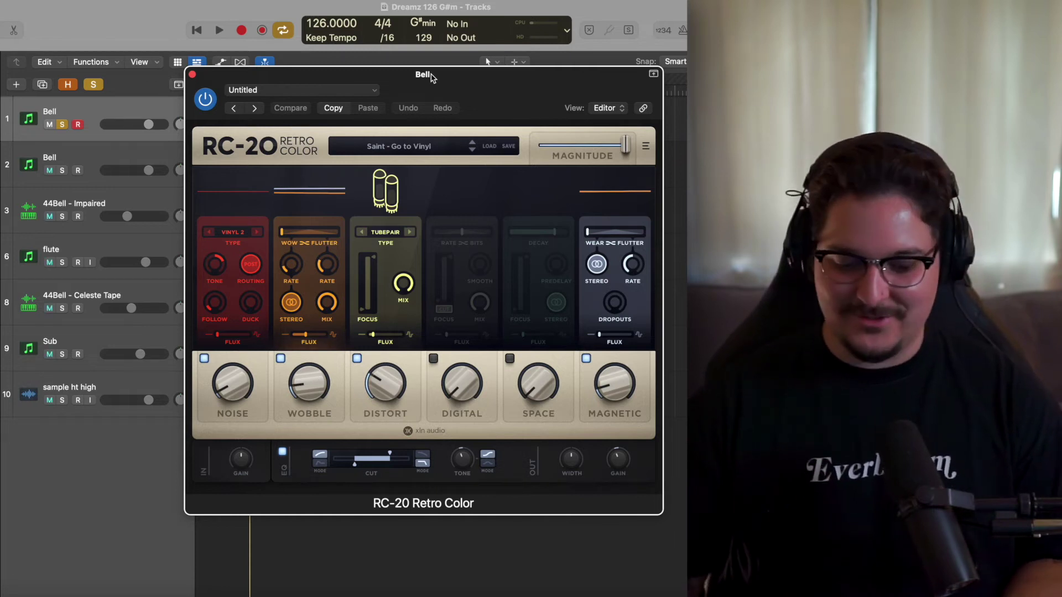
left_click(192, 75)
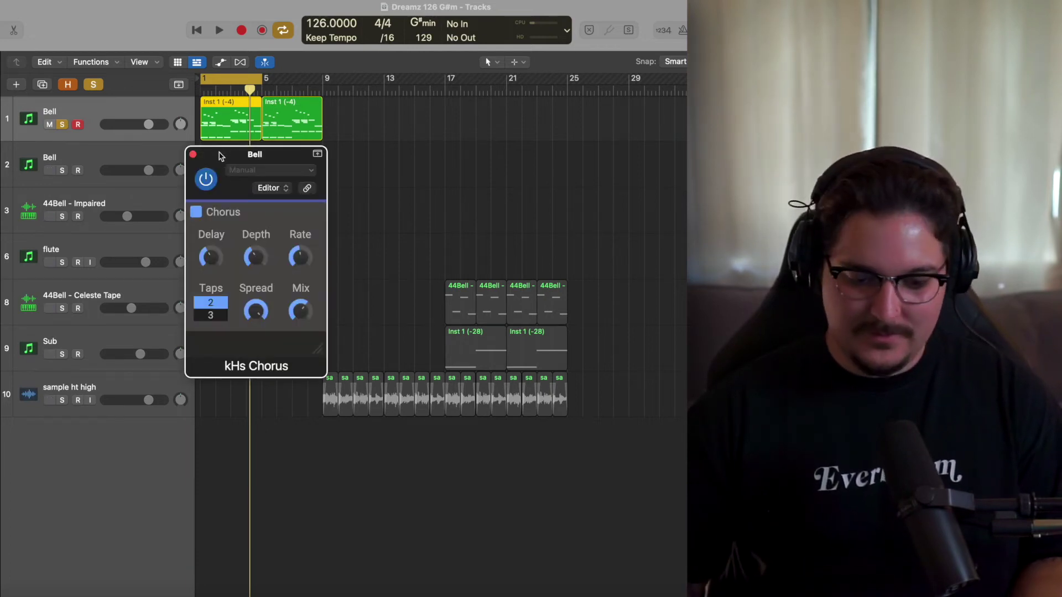
left_click_drag(220, 155, 251, 136)
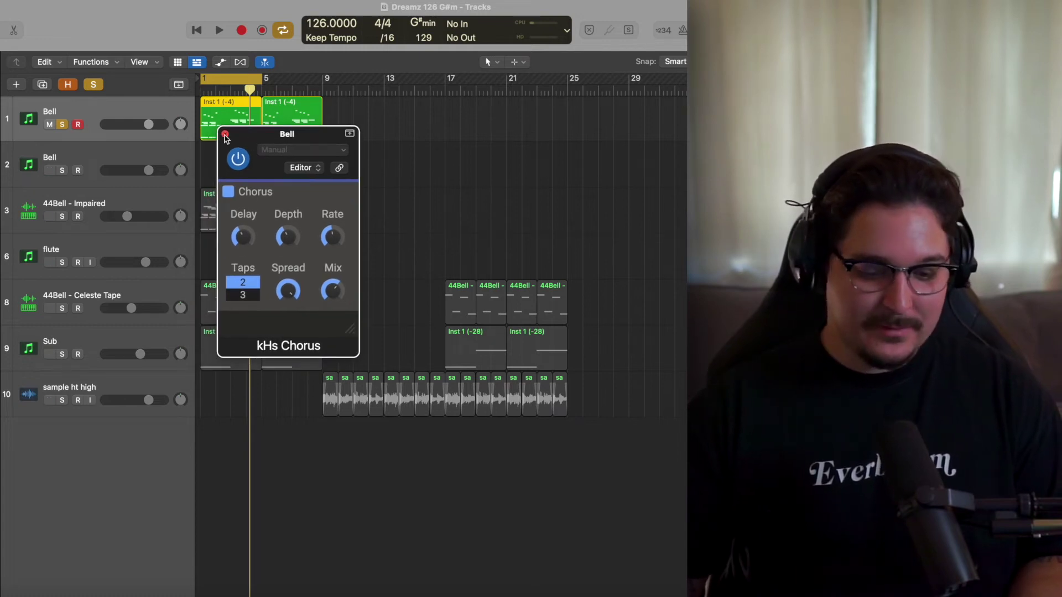
left_click(225, 134)
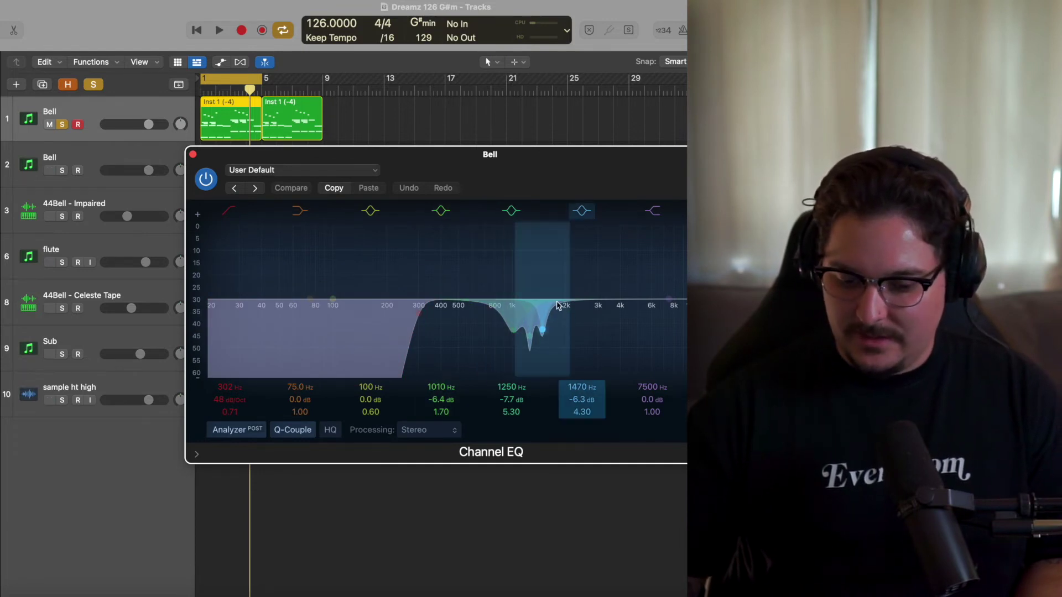
left_click(192, 154)
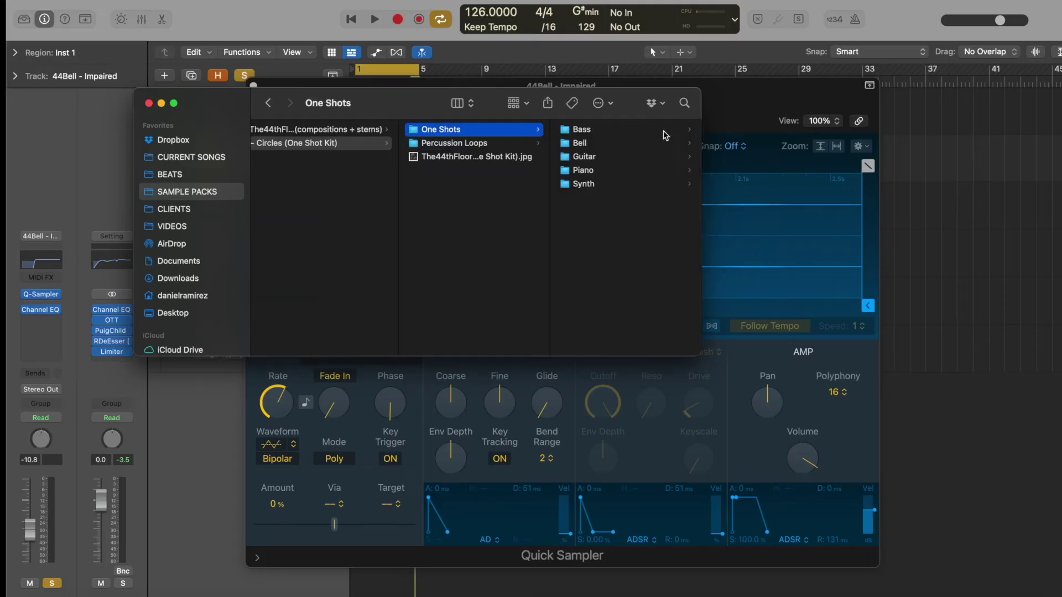
Select 44Bell - Impaired.wav in the Bell one-shots folder.
left_click(593, 144)
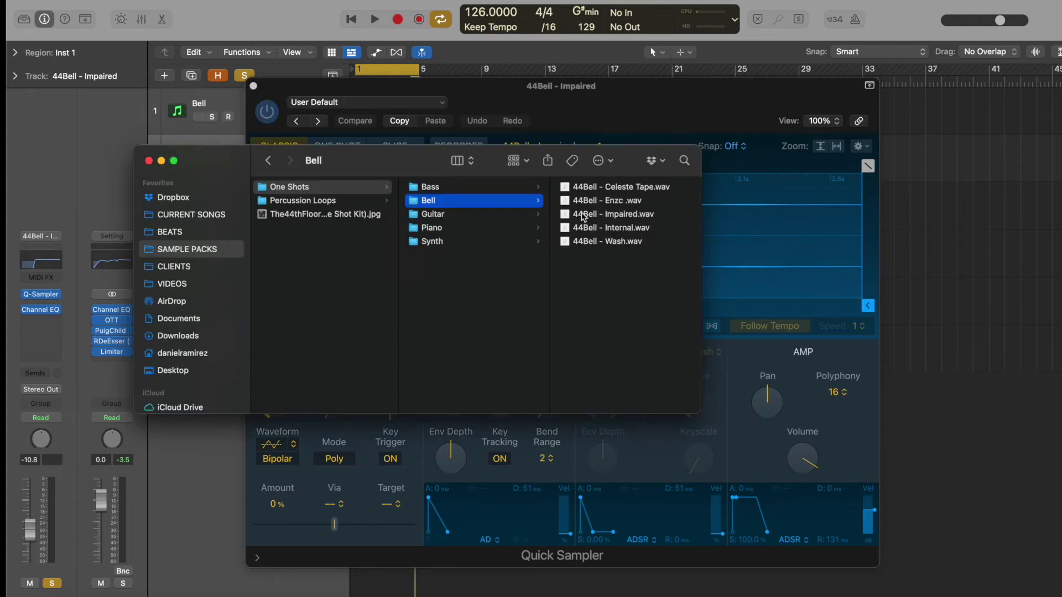
left_click(644, 218)
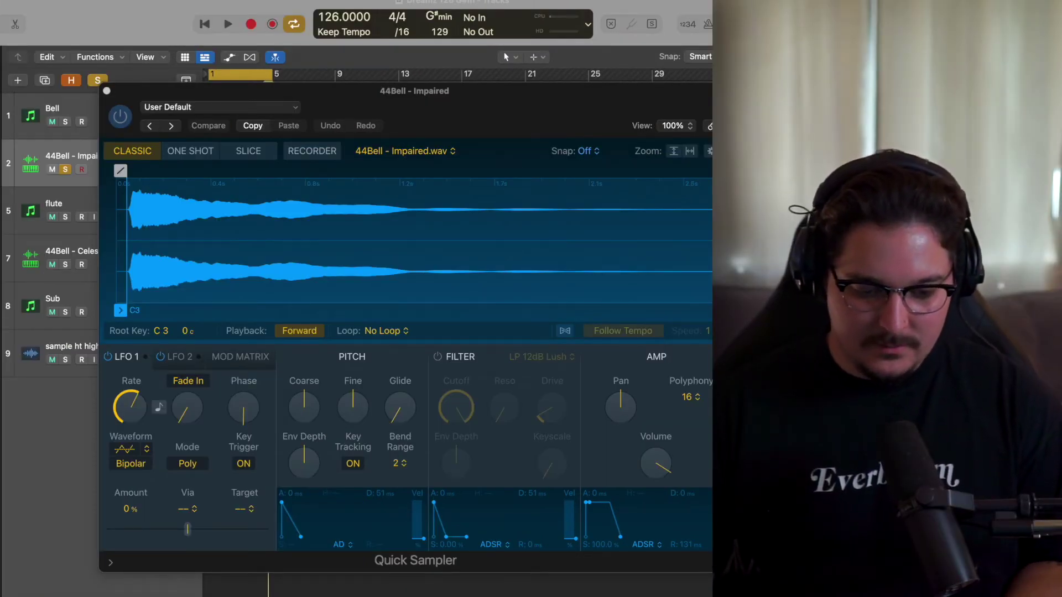
Audition the 44Bell - Impaired sample in Quick Sampler, close it, and open its Channel EQ.
left_click(451, 97)
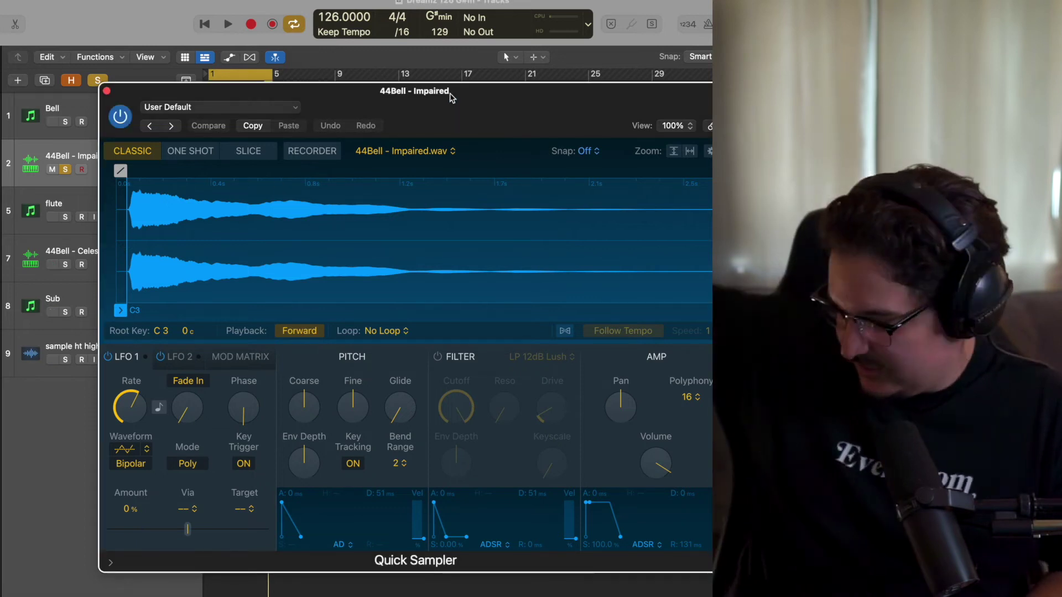
key("a")
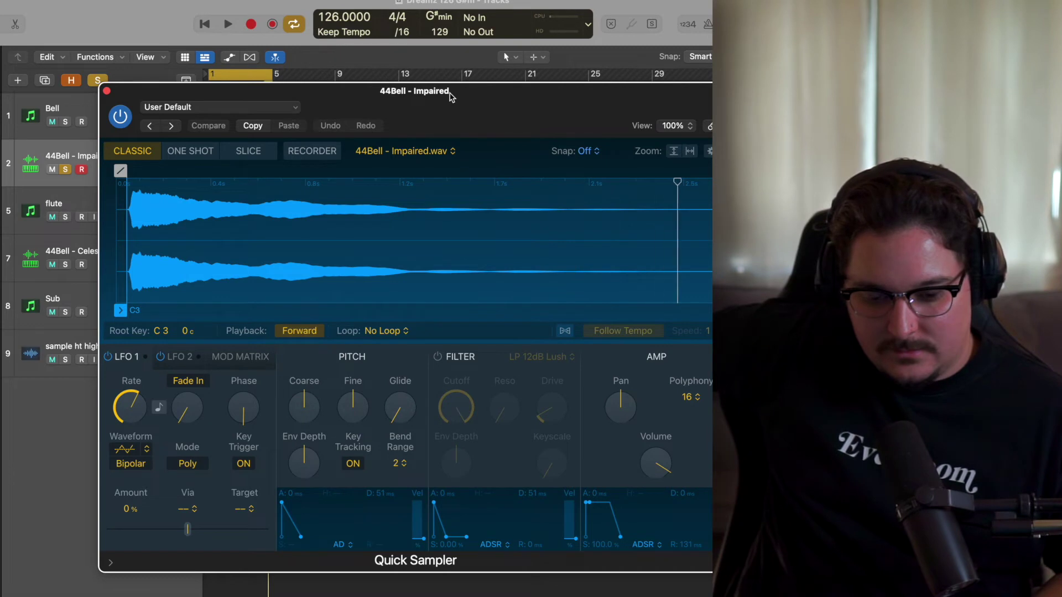
left_click(108, 91)
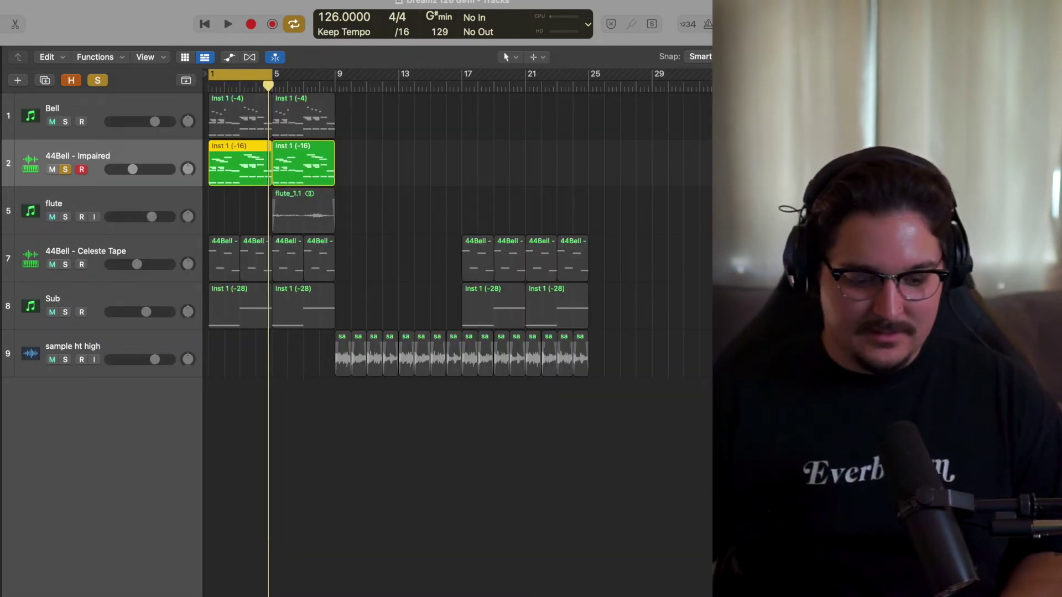
key("e")
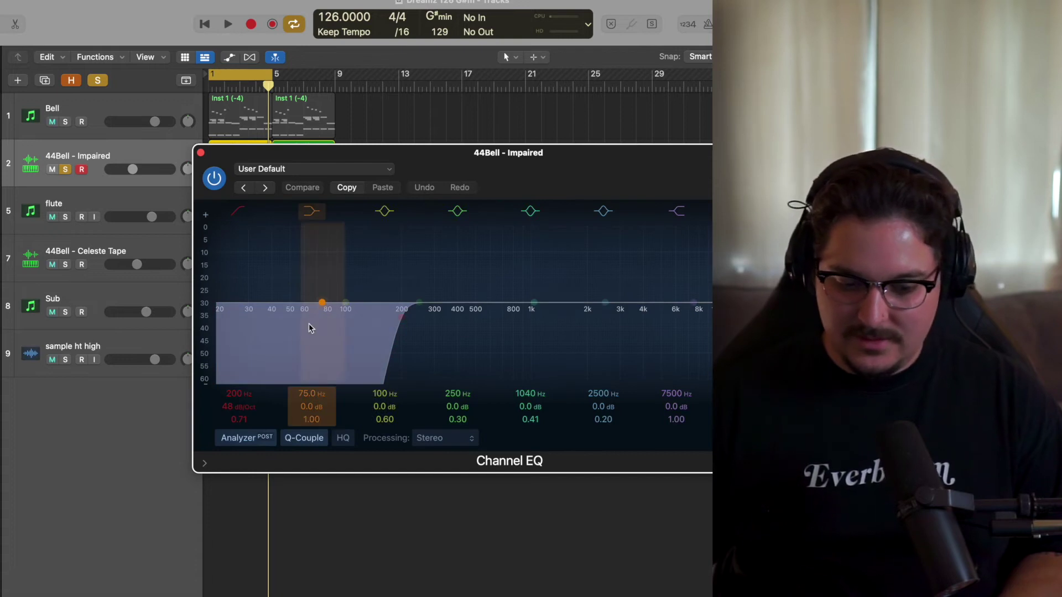
Close the Channel EQ, solo Bell with 44Bell - Impaired, and play both bells from the start.
left_click(200, 153)
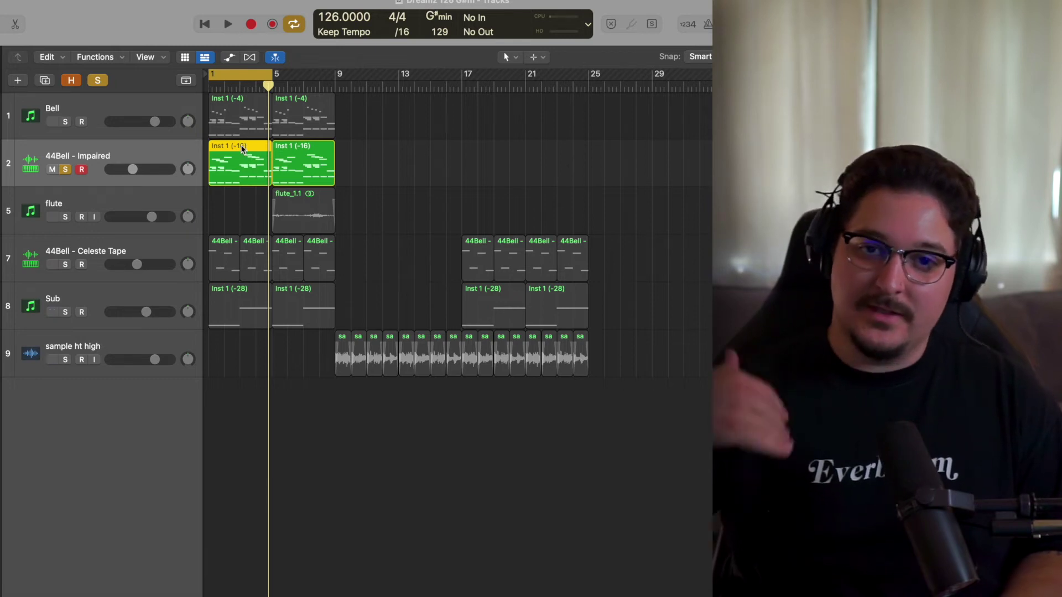
key("Return")
key("space")
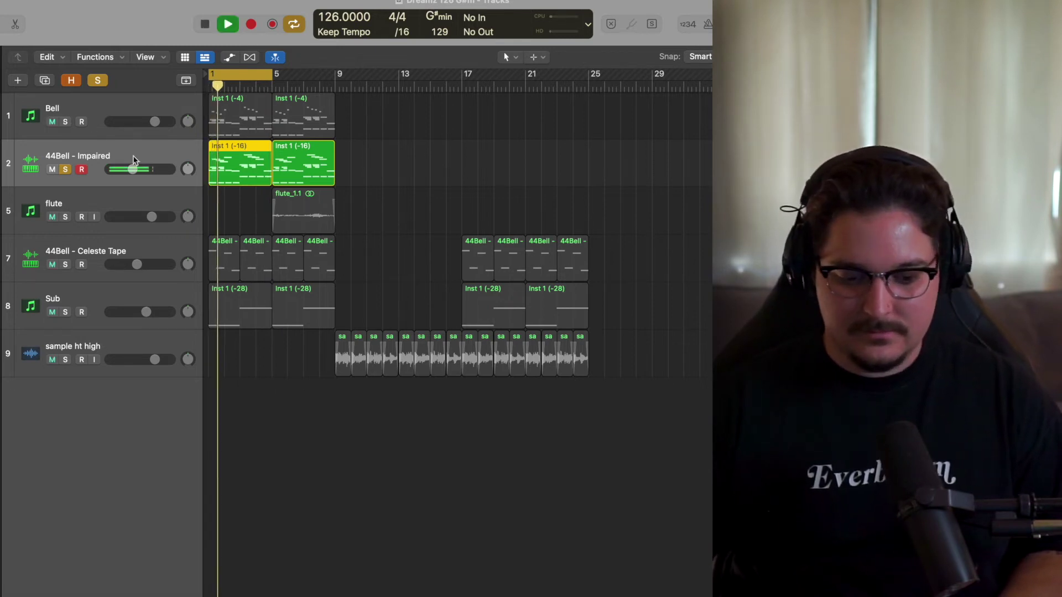
key("space")
left_click(65, 122)
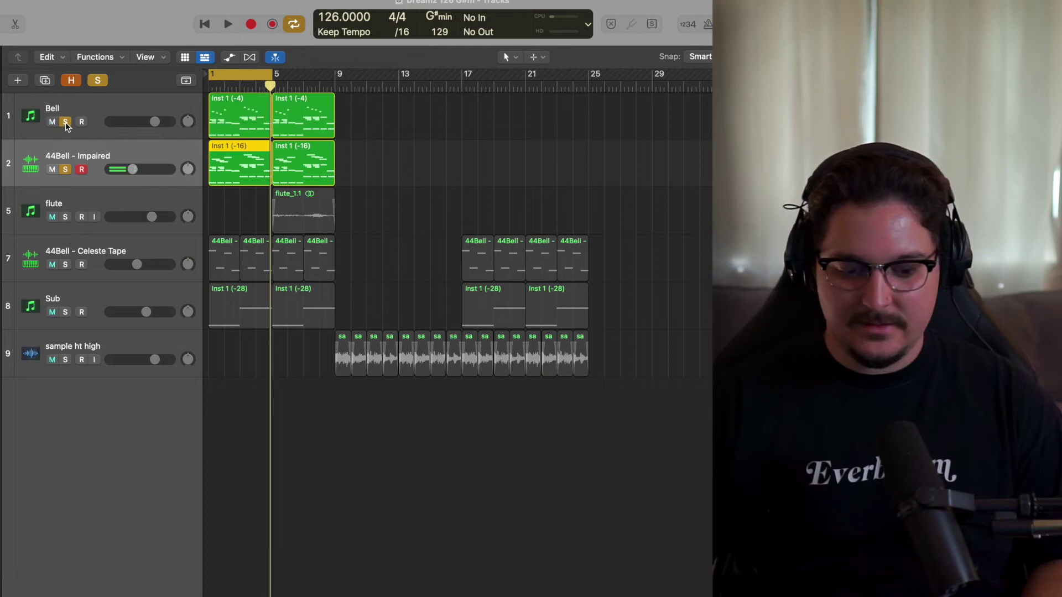
key("Return")
key("space")
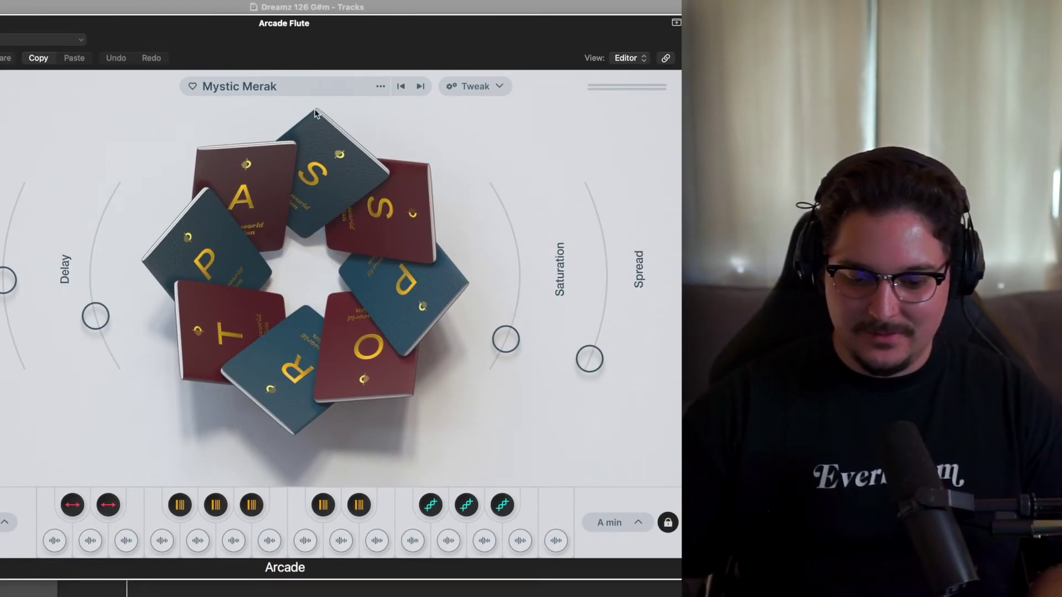
Close the Arcade Flute plug-in window and play the flute part through, then stop.
key("super+w")
key("space")
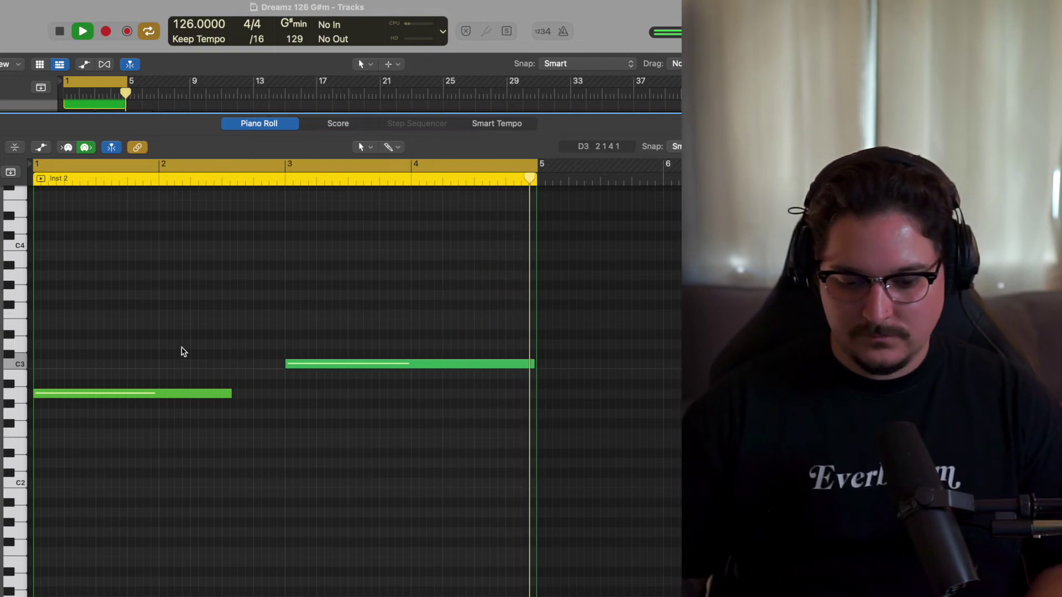
key("space")
Hide the note editor, review the flute's Little Plate reverb, close it, and solo 44Bell.
key("e")
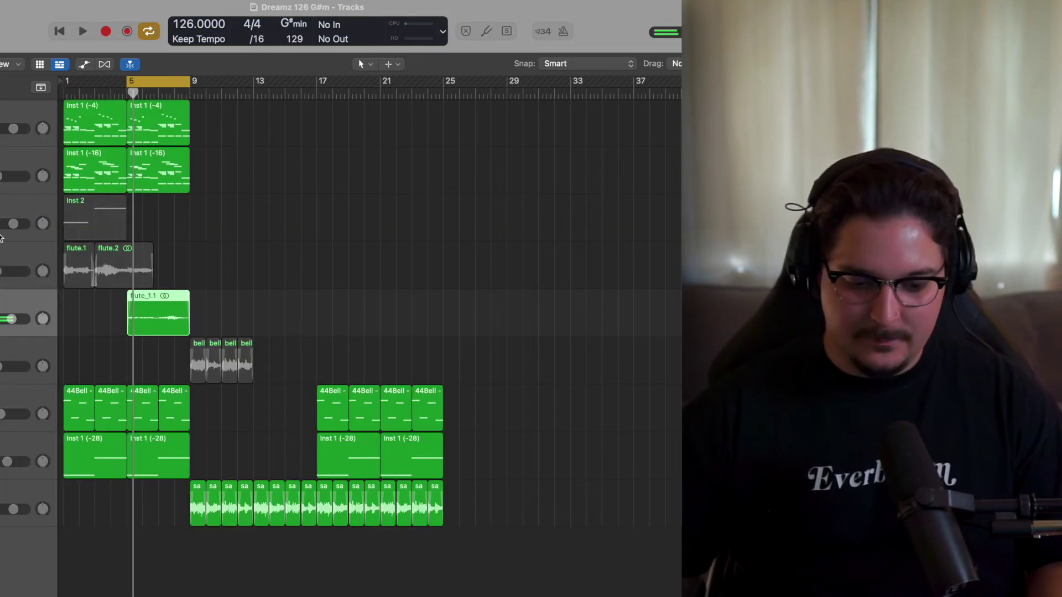
left_click(2, 254)
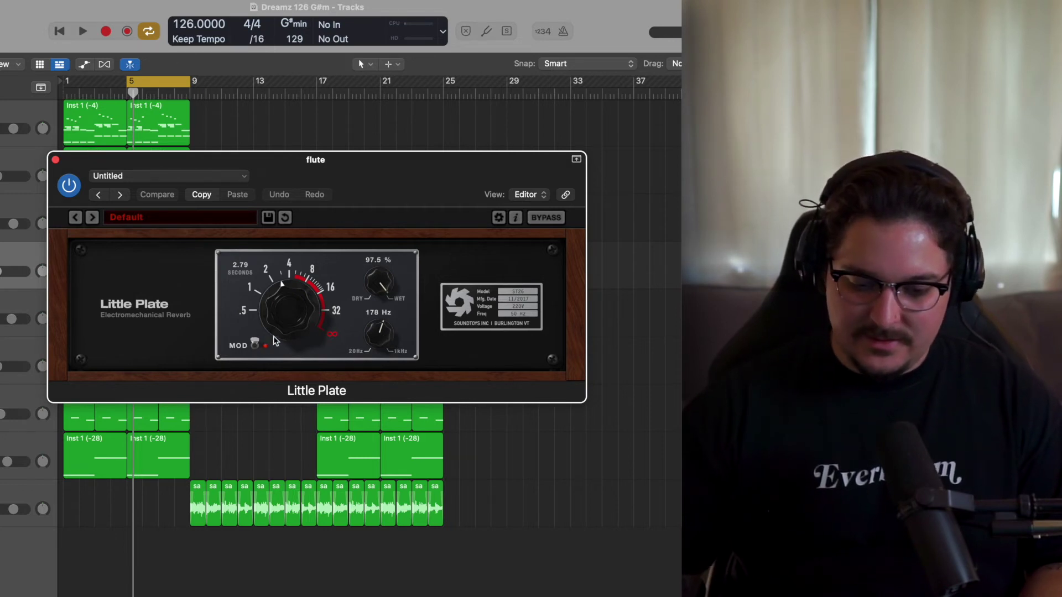
left_click(55, 160)
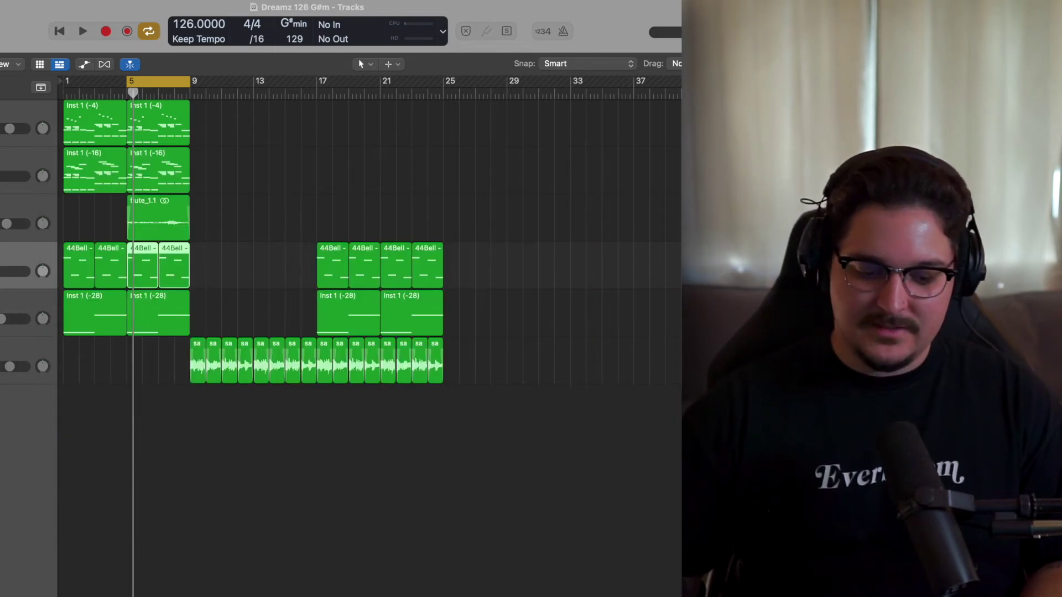
key("s")
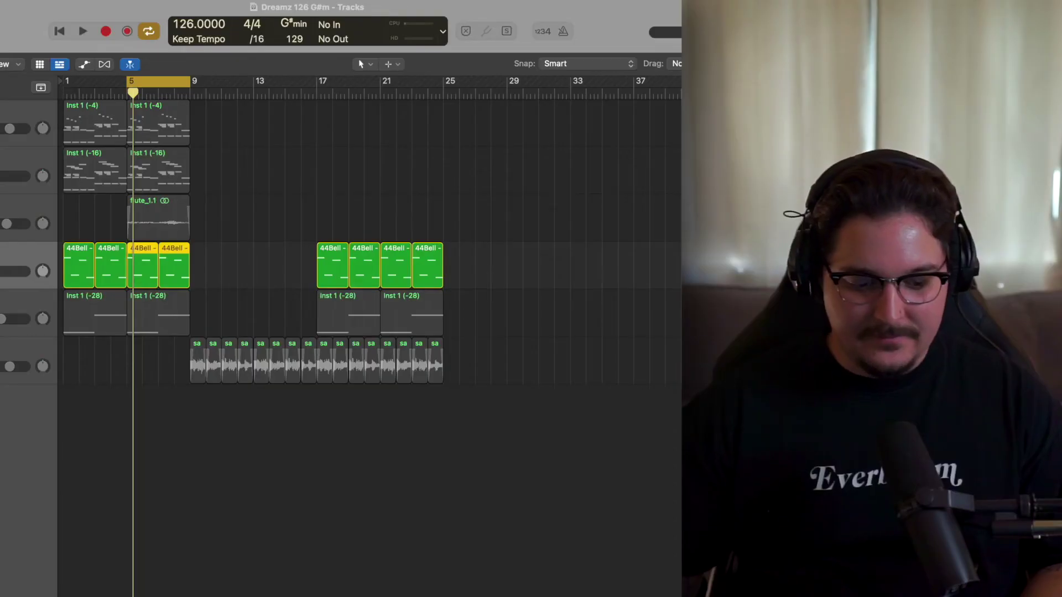
Review 44Bell's RC-20 and Raum effects, keeping Raum's Valentine Backwards preset, then open its Channel EQ.
key("v")
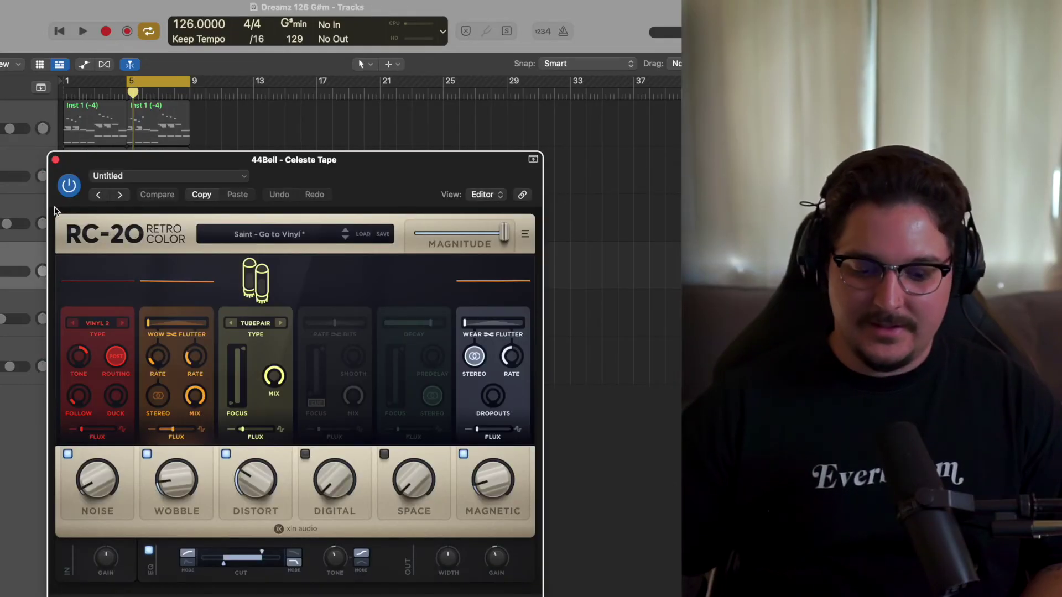
left_click(55, 161)
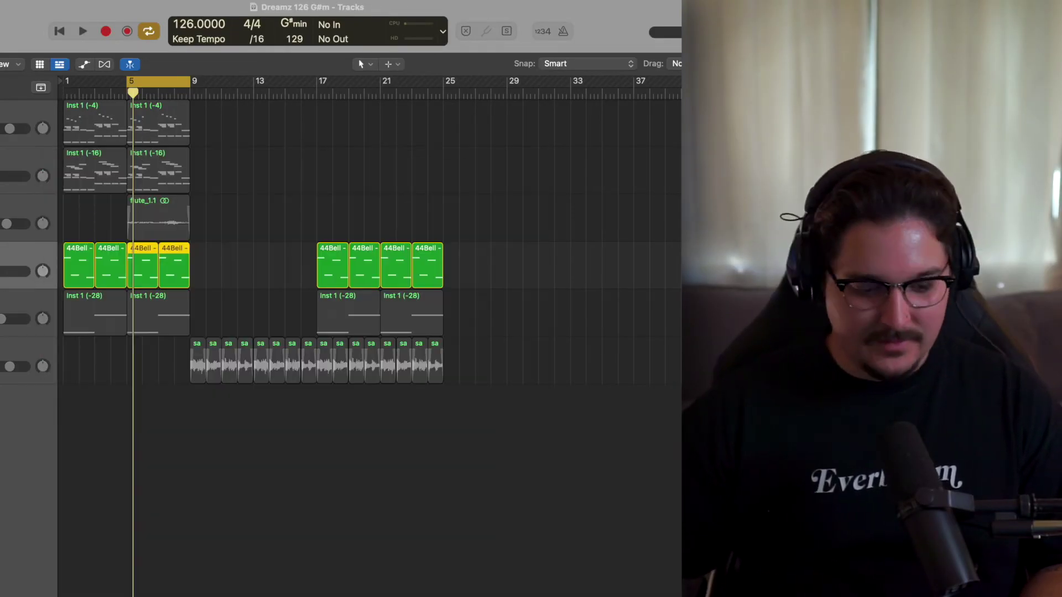
key("v")
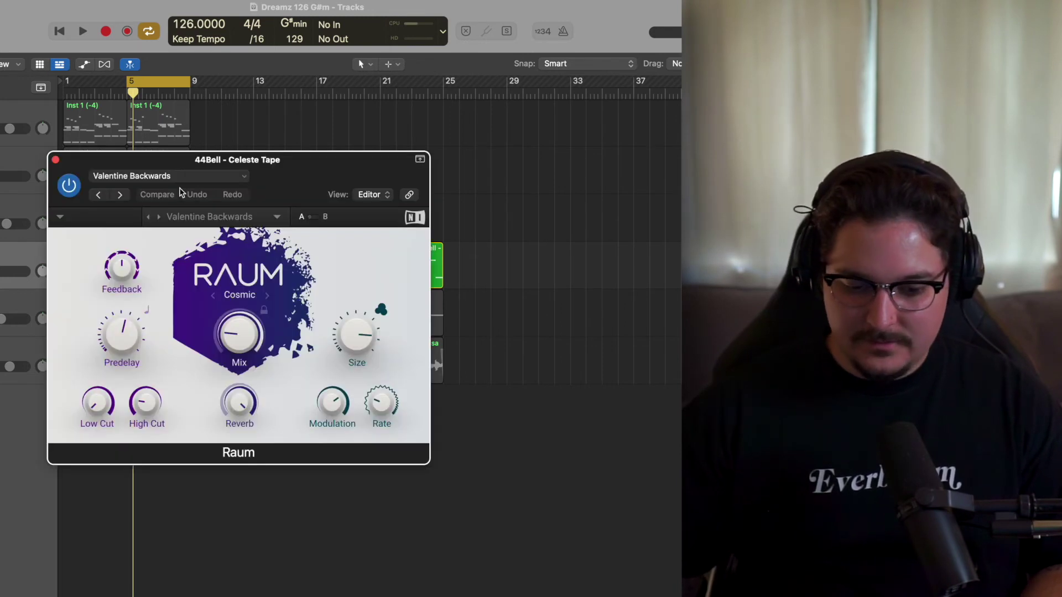
left_click(198, 216)
mouse_move(224, 235)
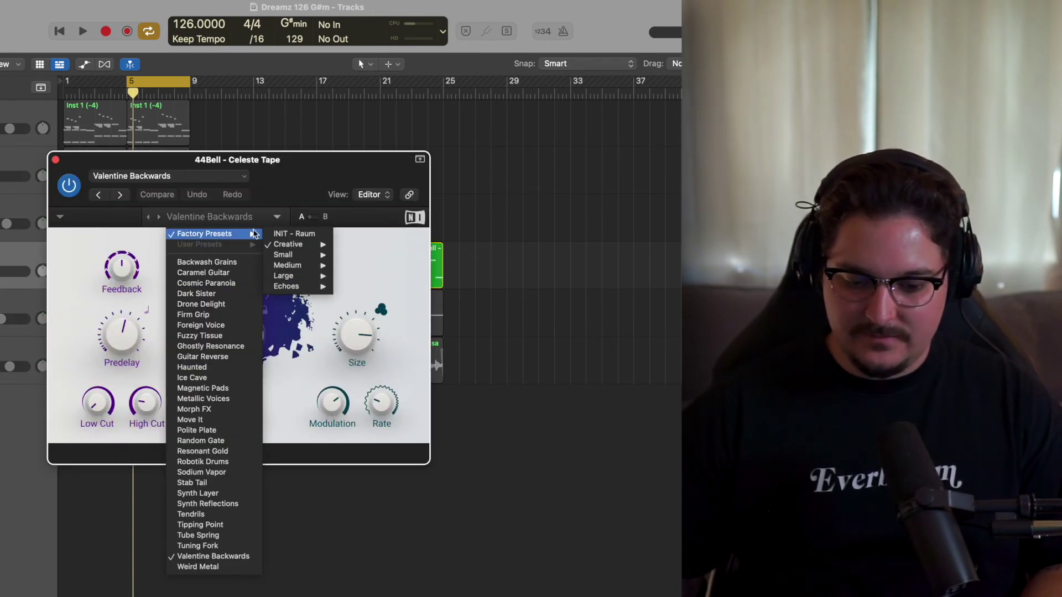
mouse_move(300, 250)
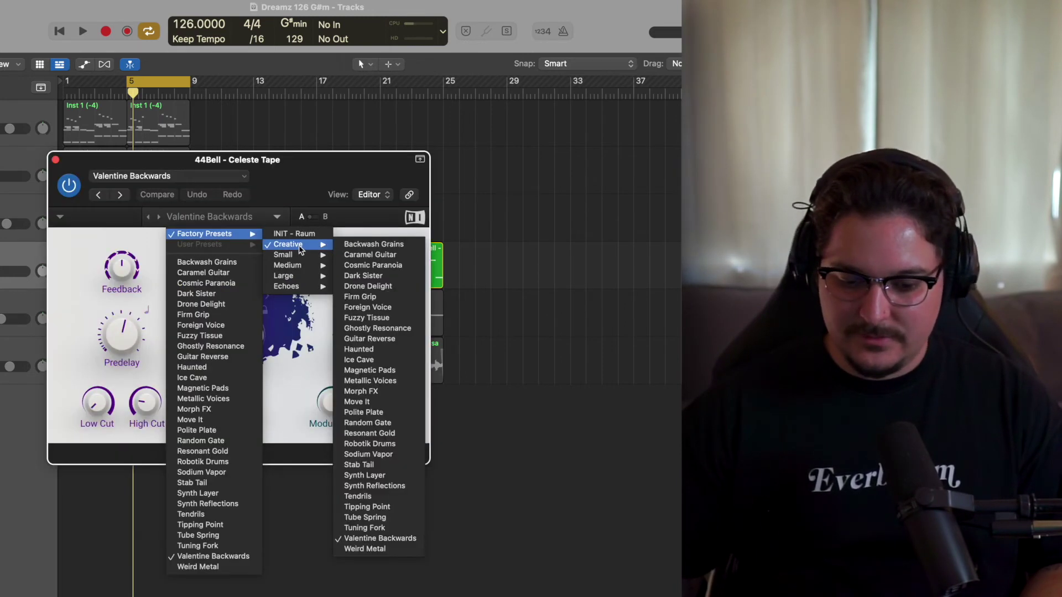
left_click(390, 538)
key("v")
key("e")
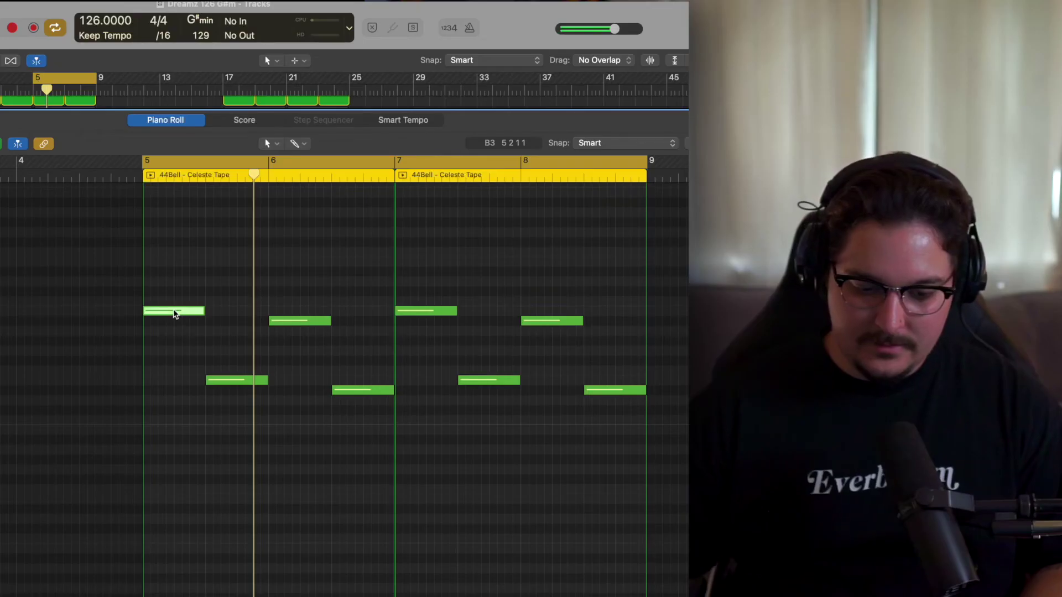
Select three 44Bell - Celeste Tape notes in turn in the piano roll, then play the bell part.
left_click(233, 381)
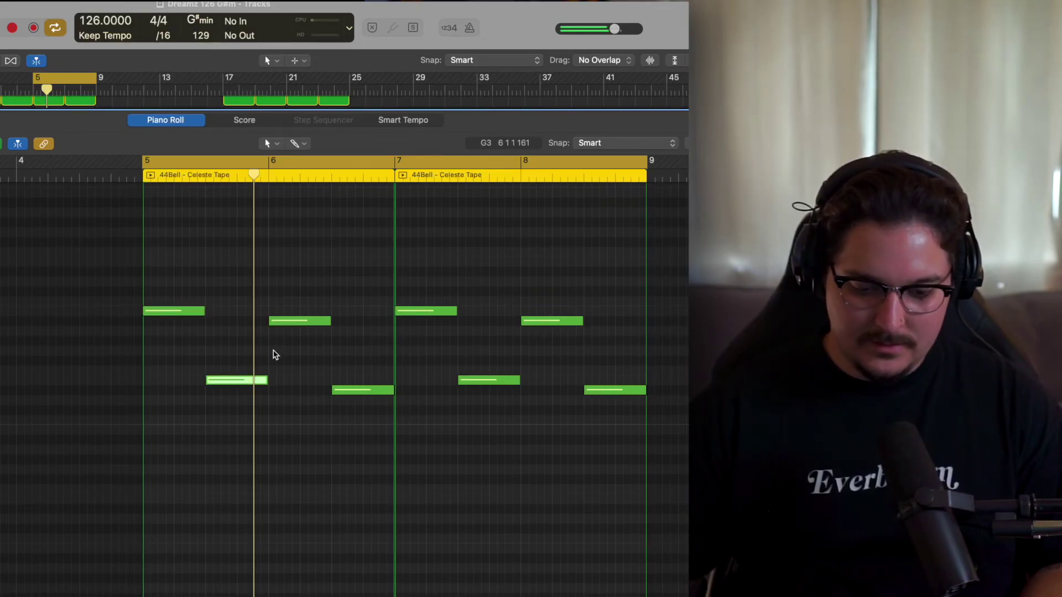
left_click(288, 322)
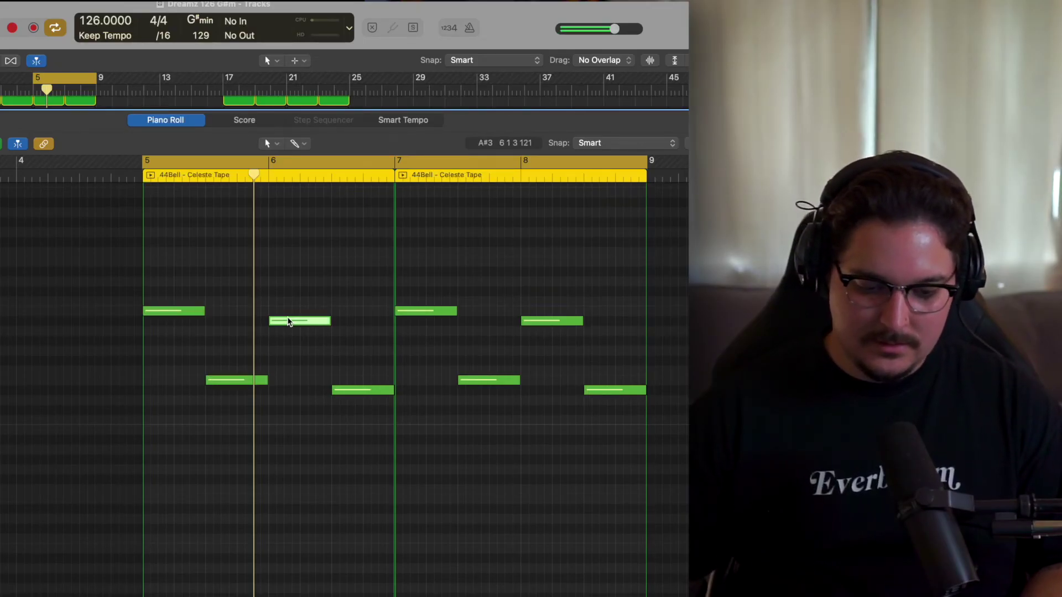
left_click(384, 391)
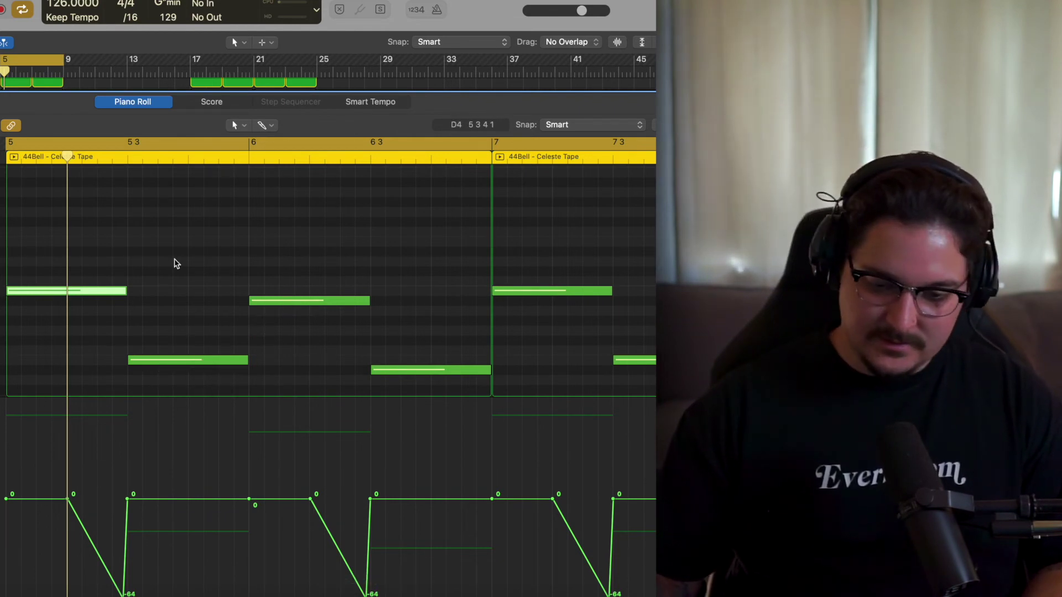
key("space")
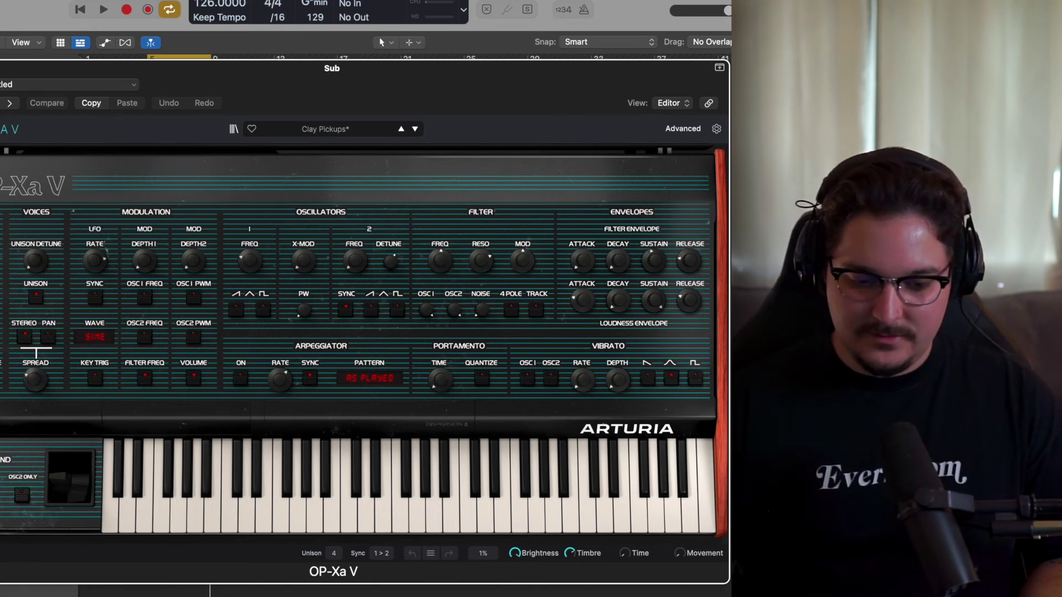
Close the OP-Xa V window and play the Sub track's two bass notes from bar 5.
key("super+w")
key("p")
key("space")
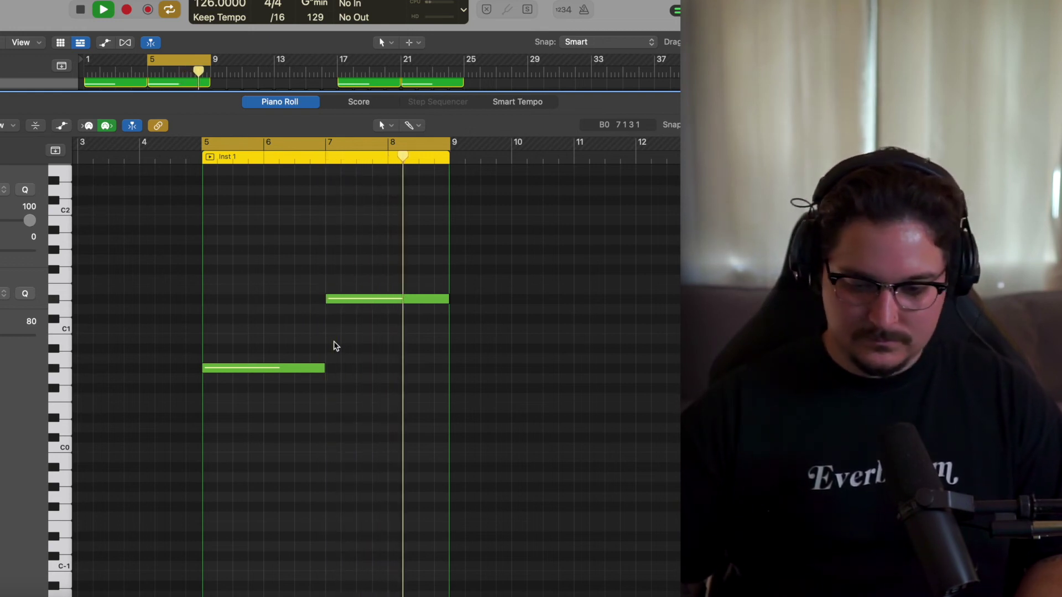
key("space")
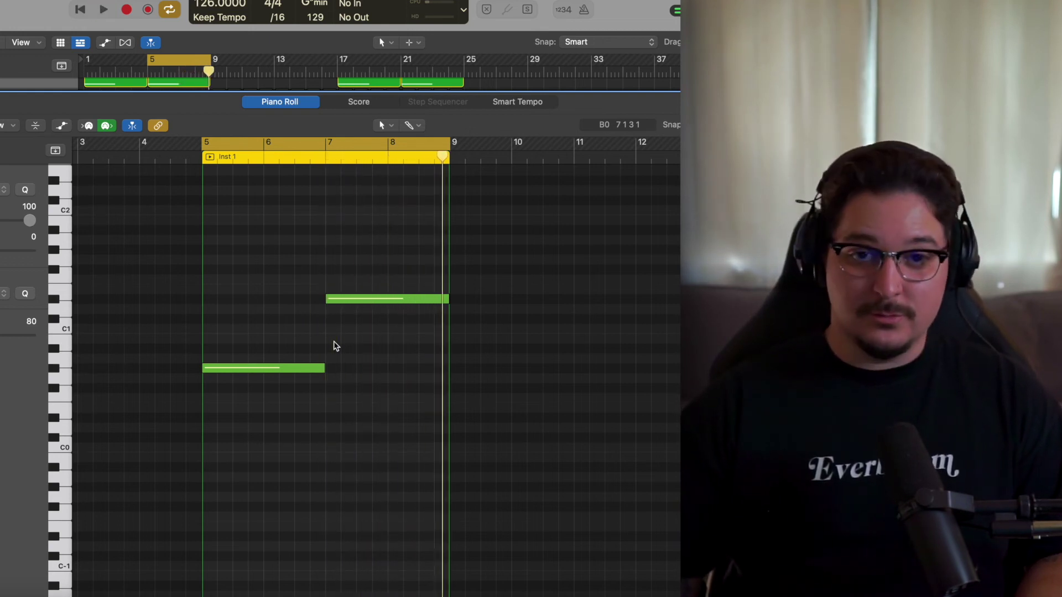
Turn off cycle, close the note editor, and loop bars 9–13 over the first four sa regions.
key("c")
key("e")
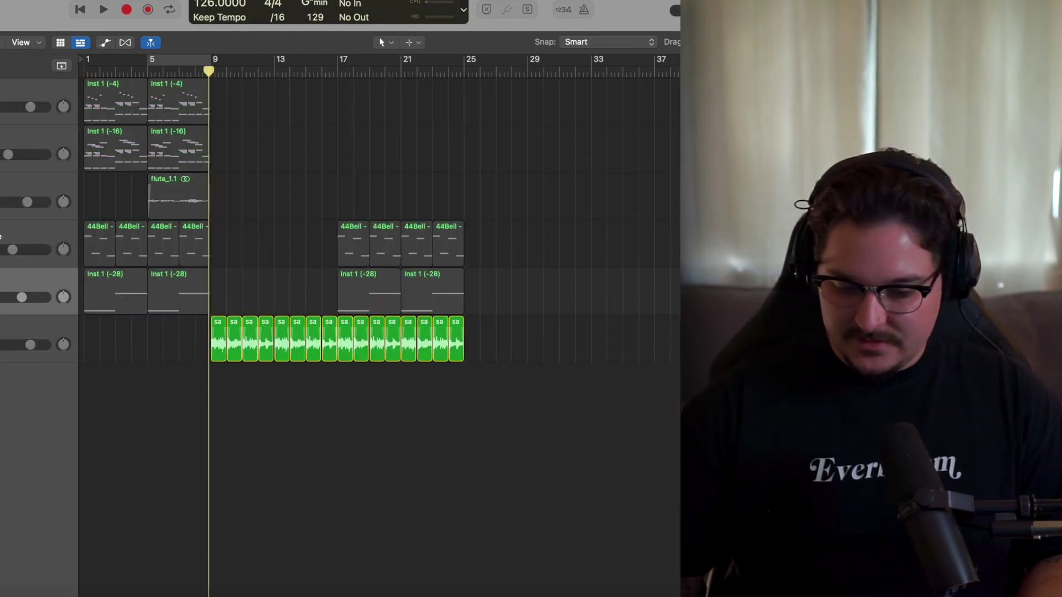
left_click_drag(198, 398, 277, 348)
key("u")
key("z")
Set the sa track's HalfTime to 1 Bar at 2x and audition the loop through it.
key("v")
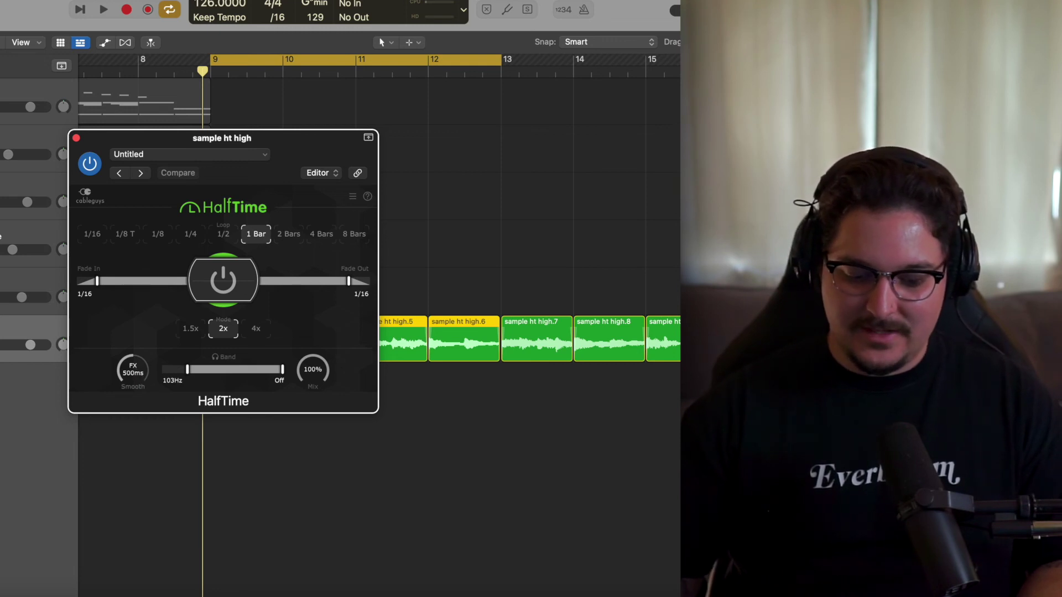
left_click_drag(136, 374, 137, 410)
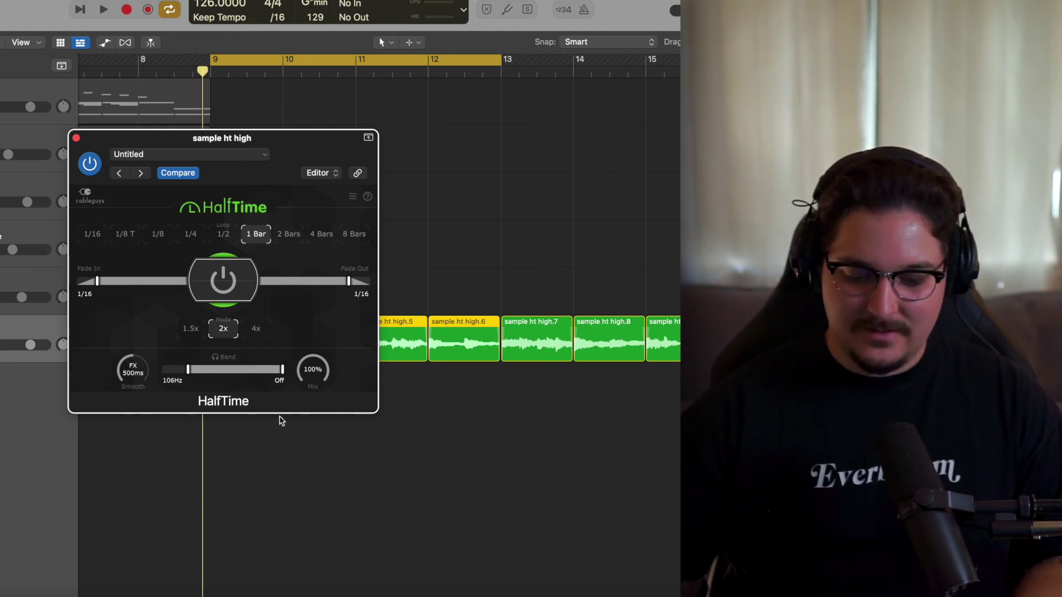
key("space")
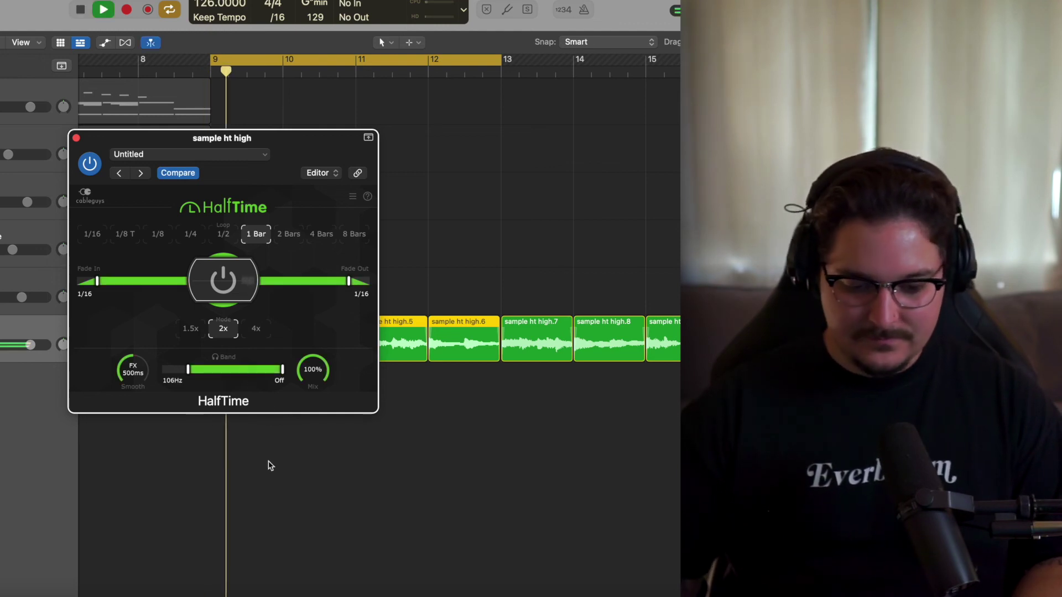
left_click(76, 138)
key("space")
key("super+Left")
key("super+Left")
Select the bar 21–25 regions on 44Bell, Inst 1 (-28) and sample tracks, cycle and play them.
key("super+shift+a")
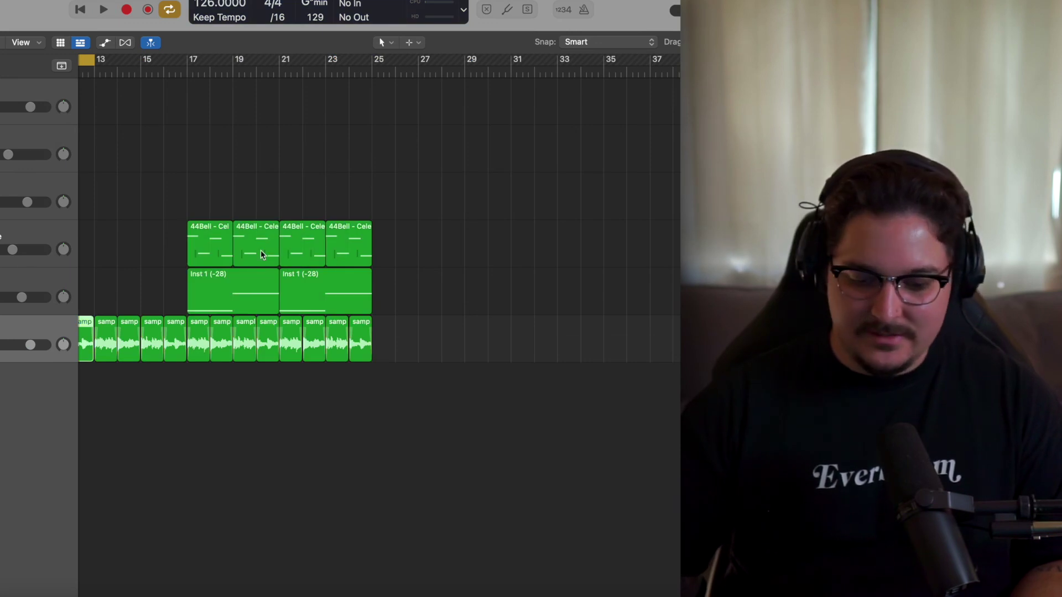
key("super+Right")
key("super+Right")
left_click_drag(207, 234, 618, 277)
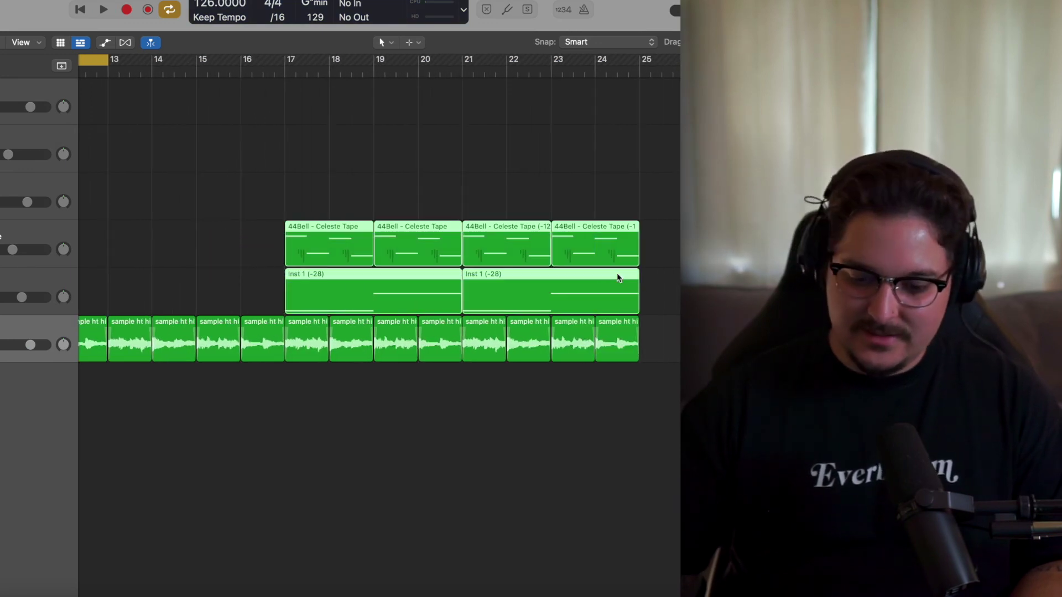
left_click(494, 239)
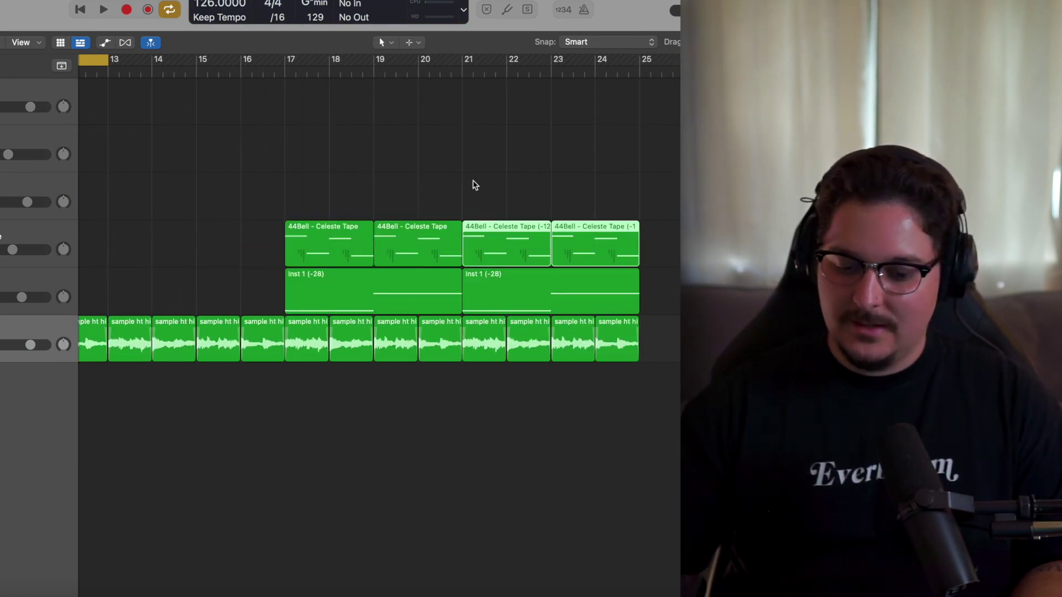
left_click_drag(499, 169, 637, 342)
key("super+u")
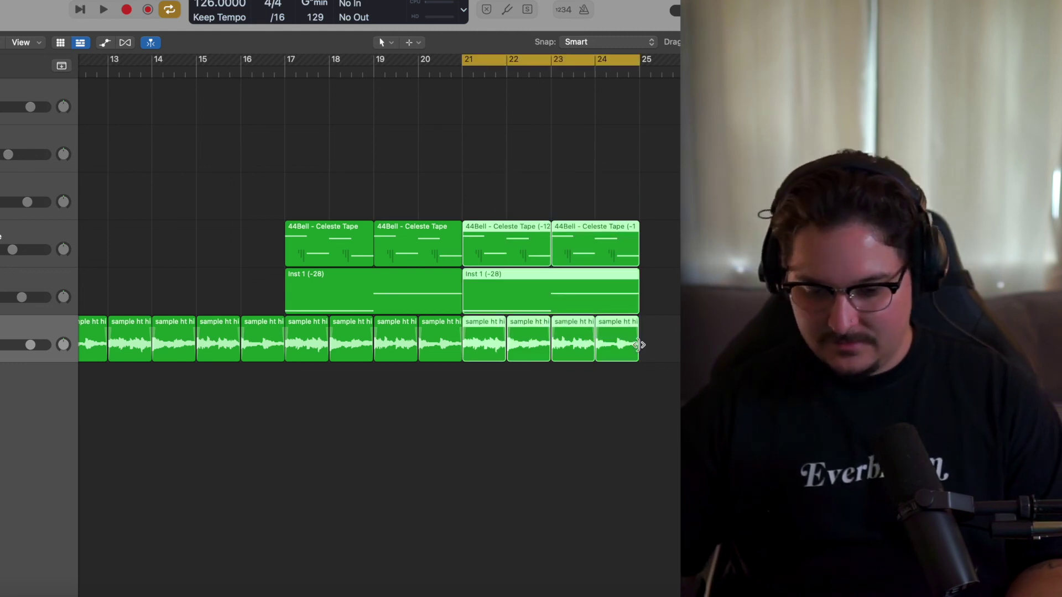
key("space")
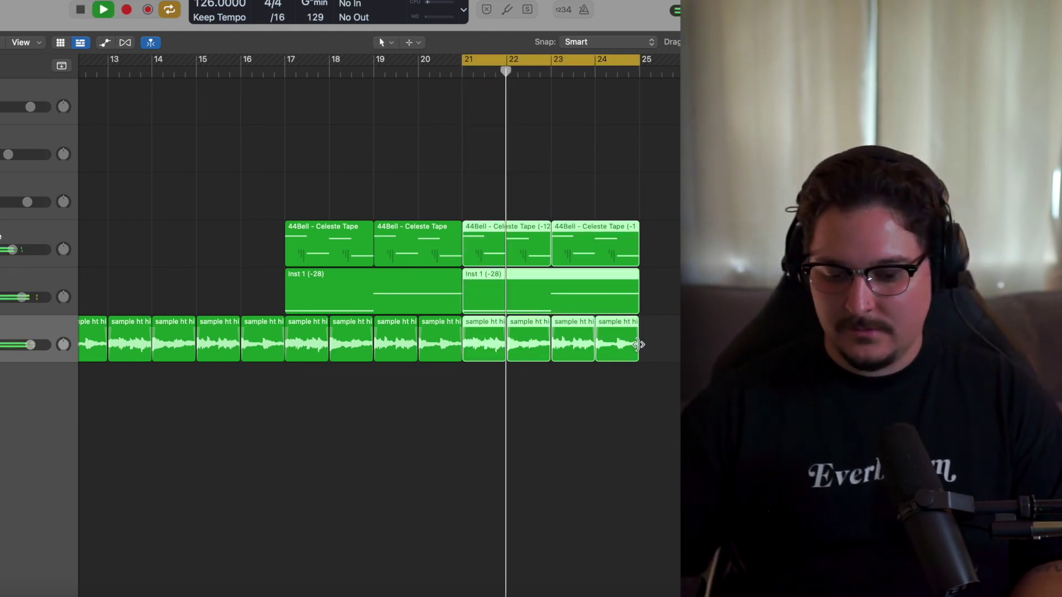